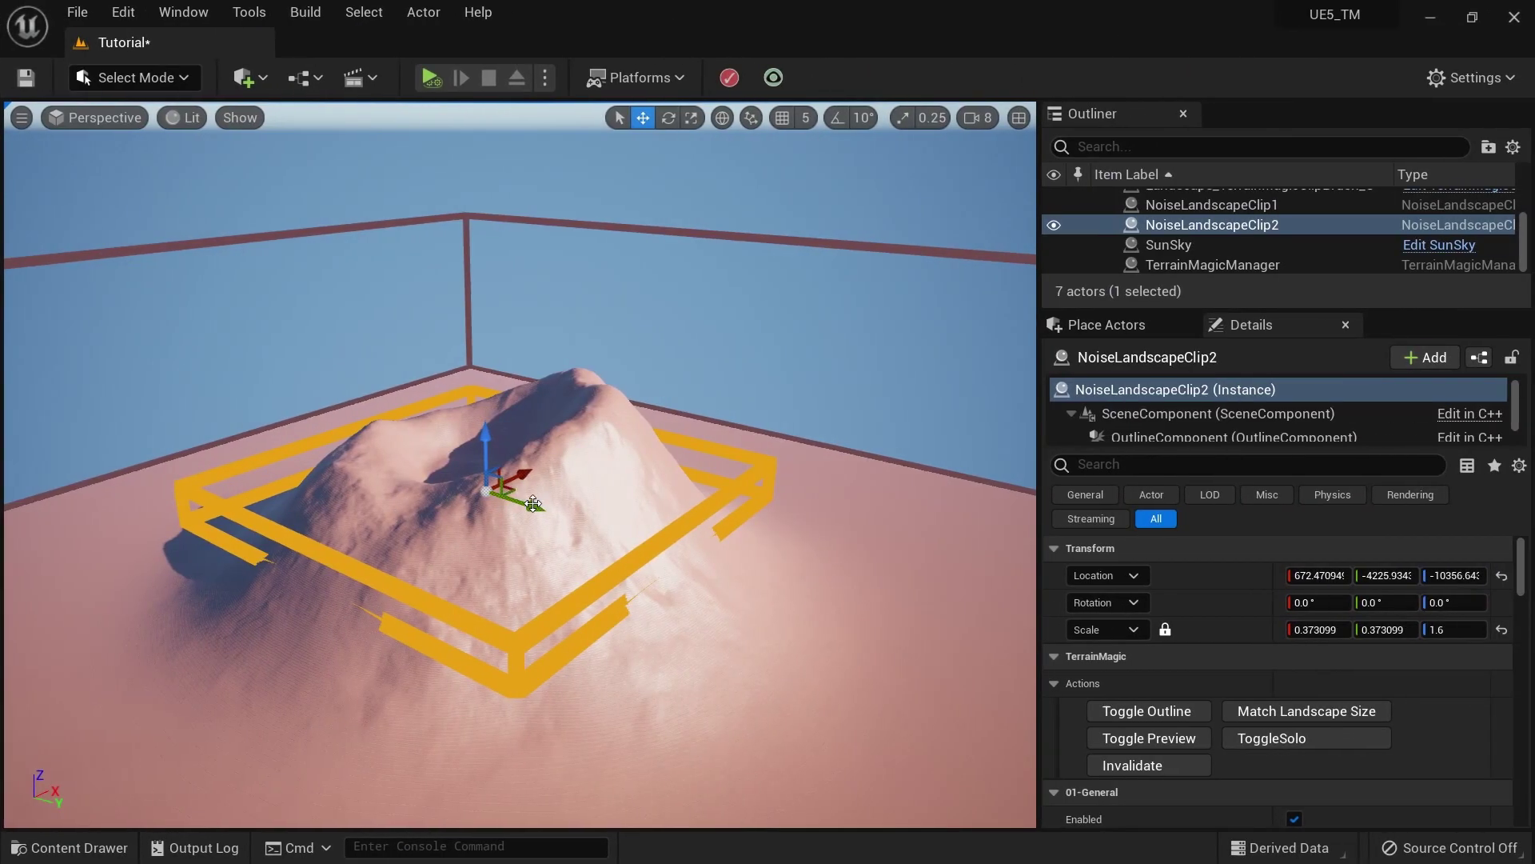
Move NoiseLandscapeClip2 across the landscape to shift where the mountain blends with the other terrain clip.
drag(534, 503, 601, 486)
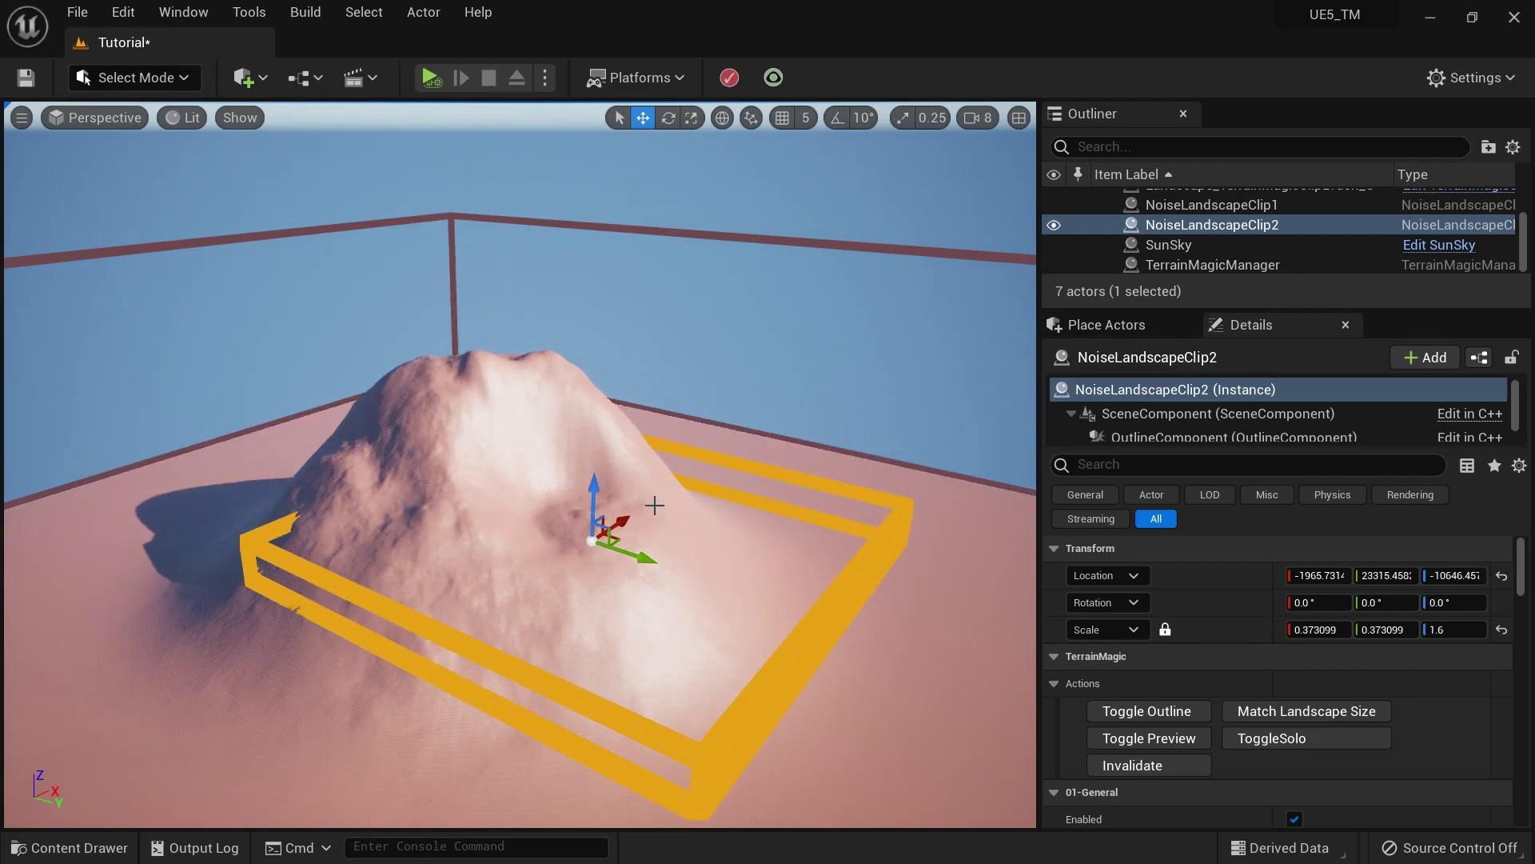
drag(644, 553, 464, 608)
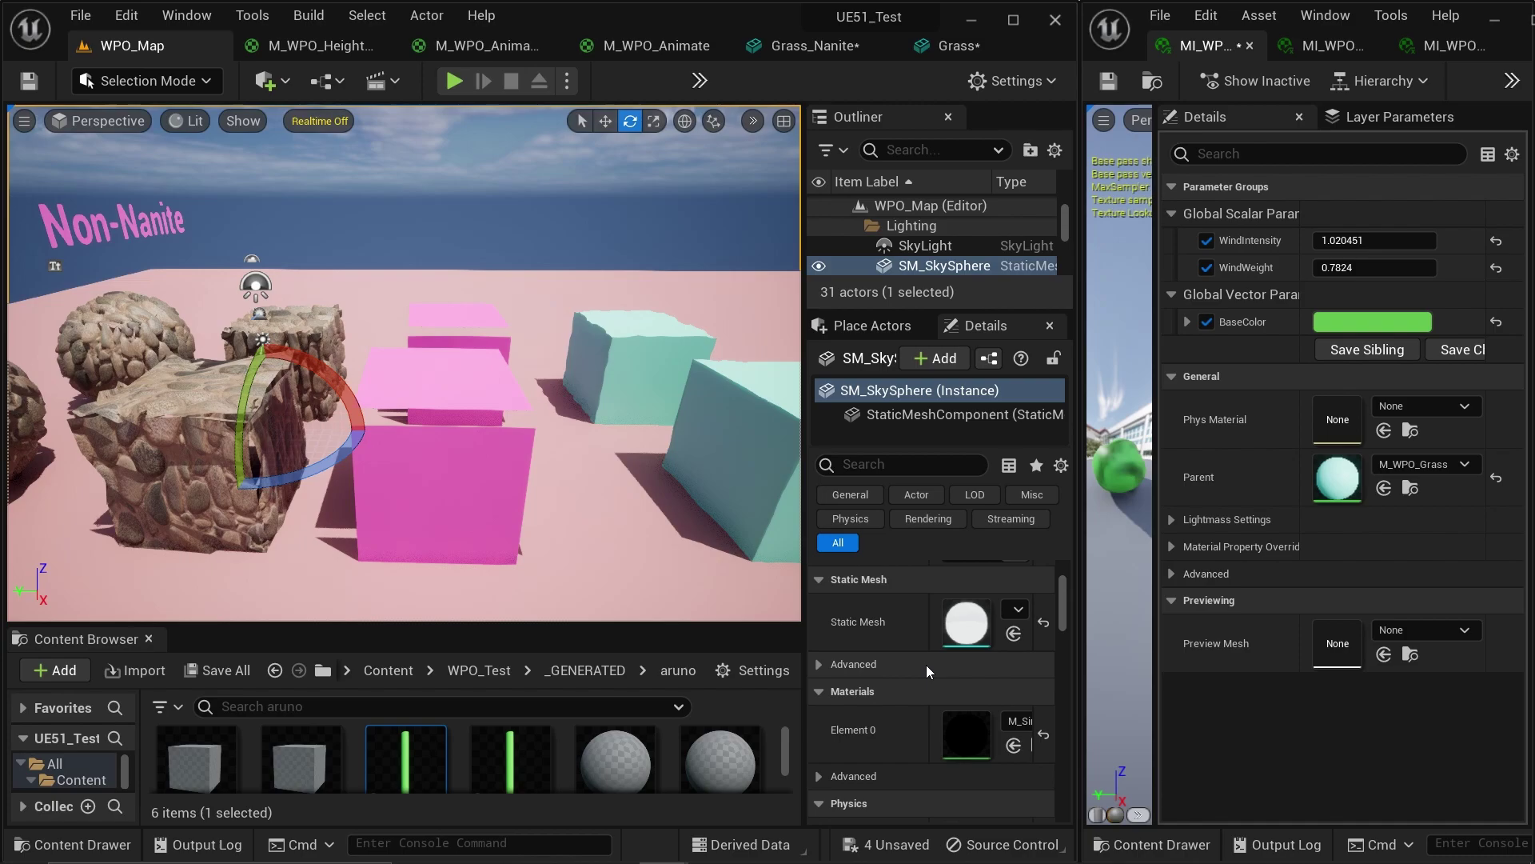
Switch the WPO_Map viewport to Wireframe view mode with the Nanite and non-Nanite stone spheres in view.
right_drag(620, 391, 663, 391)
key(a)
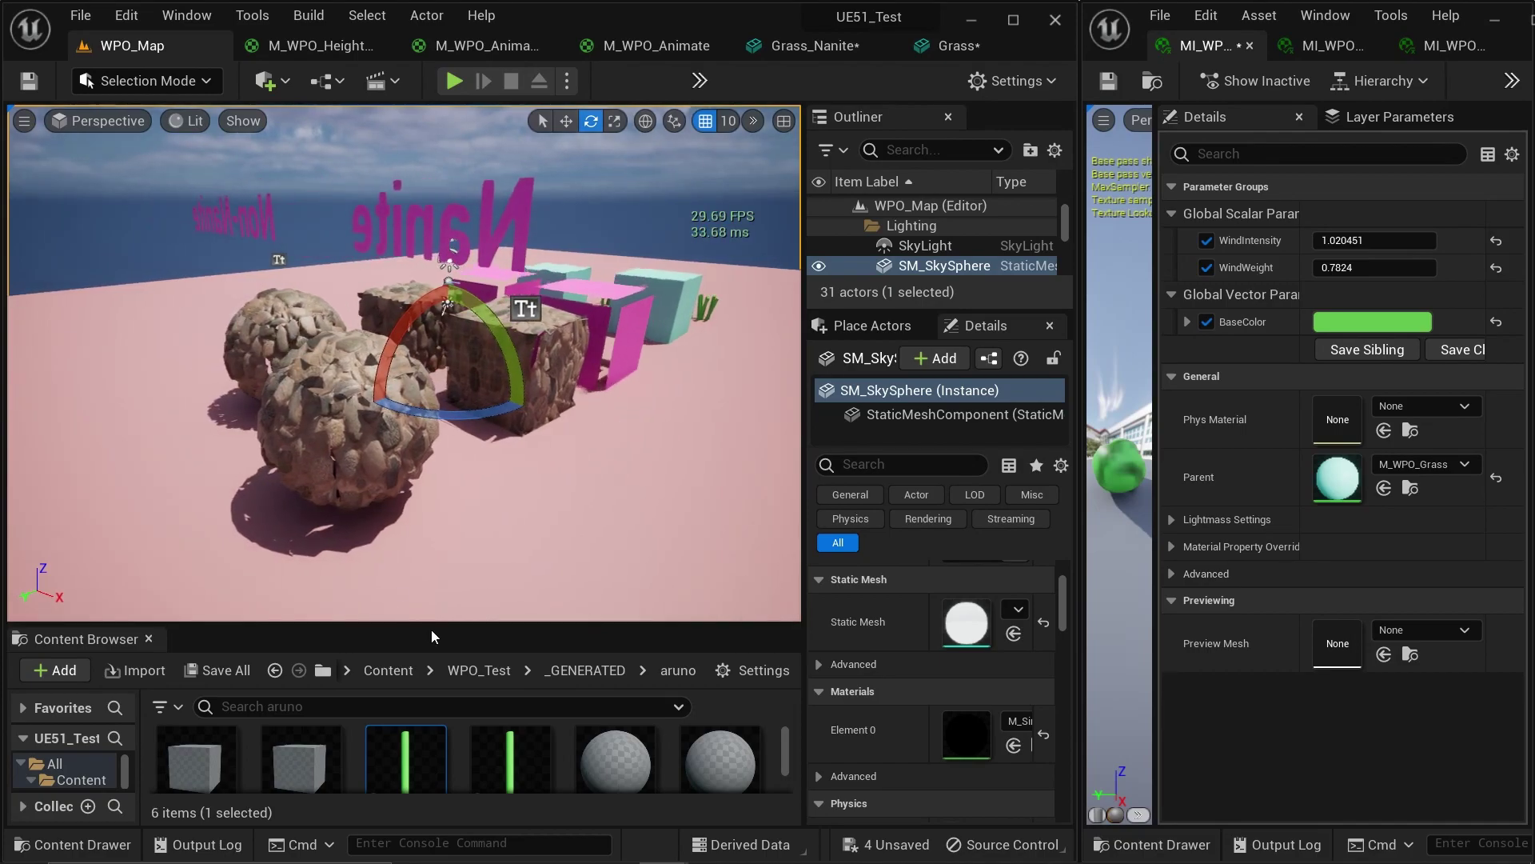
right_drag(374, 562, 456, 562)
key(a)
right_drag(336, 368, 192, 128)
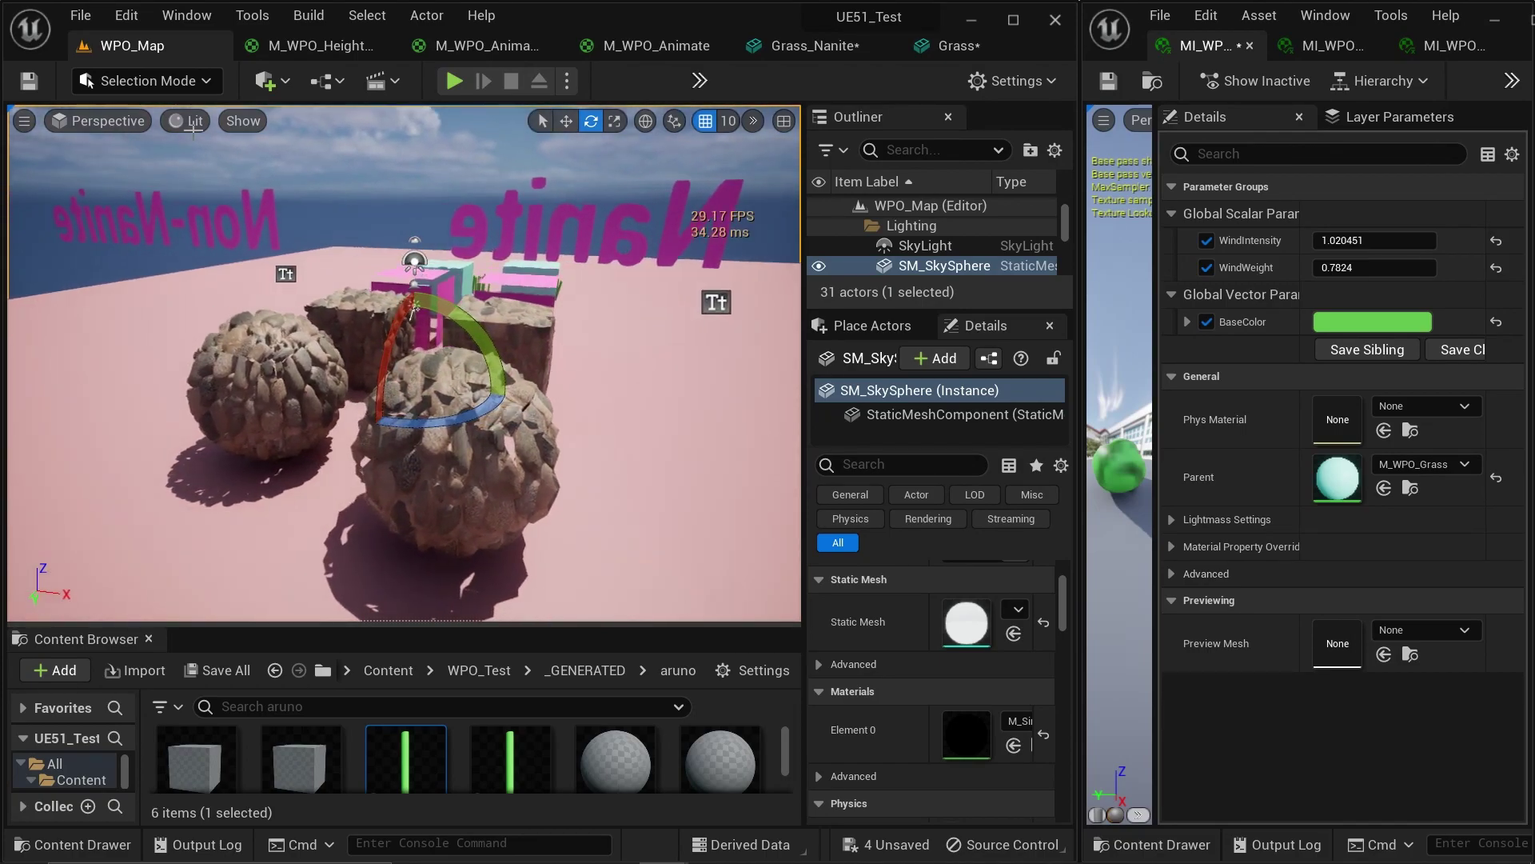
click(196, 121)
click(262, 232)
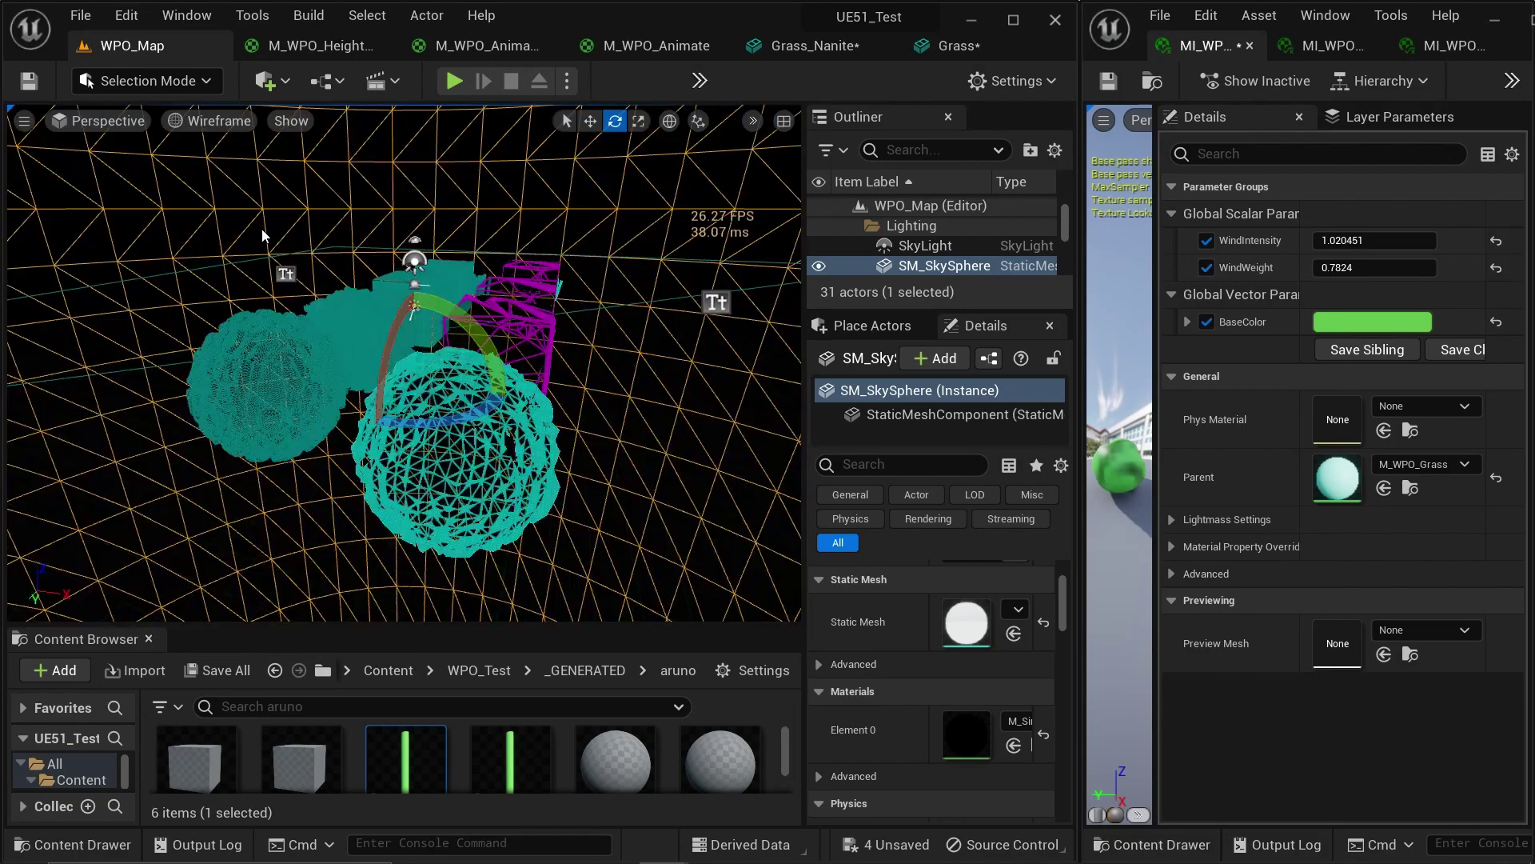
Examine the wireframe density of the Nanite and non-Nanite stone spheres from above and up close.
key(e)
mouse_move(404, 362)
right_down()
mouse_move(448, 368)
mouse_move(400, 372)
right_up()
right_drag(240, 400, 240, 399)
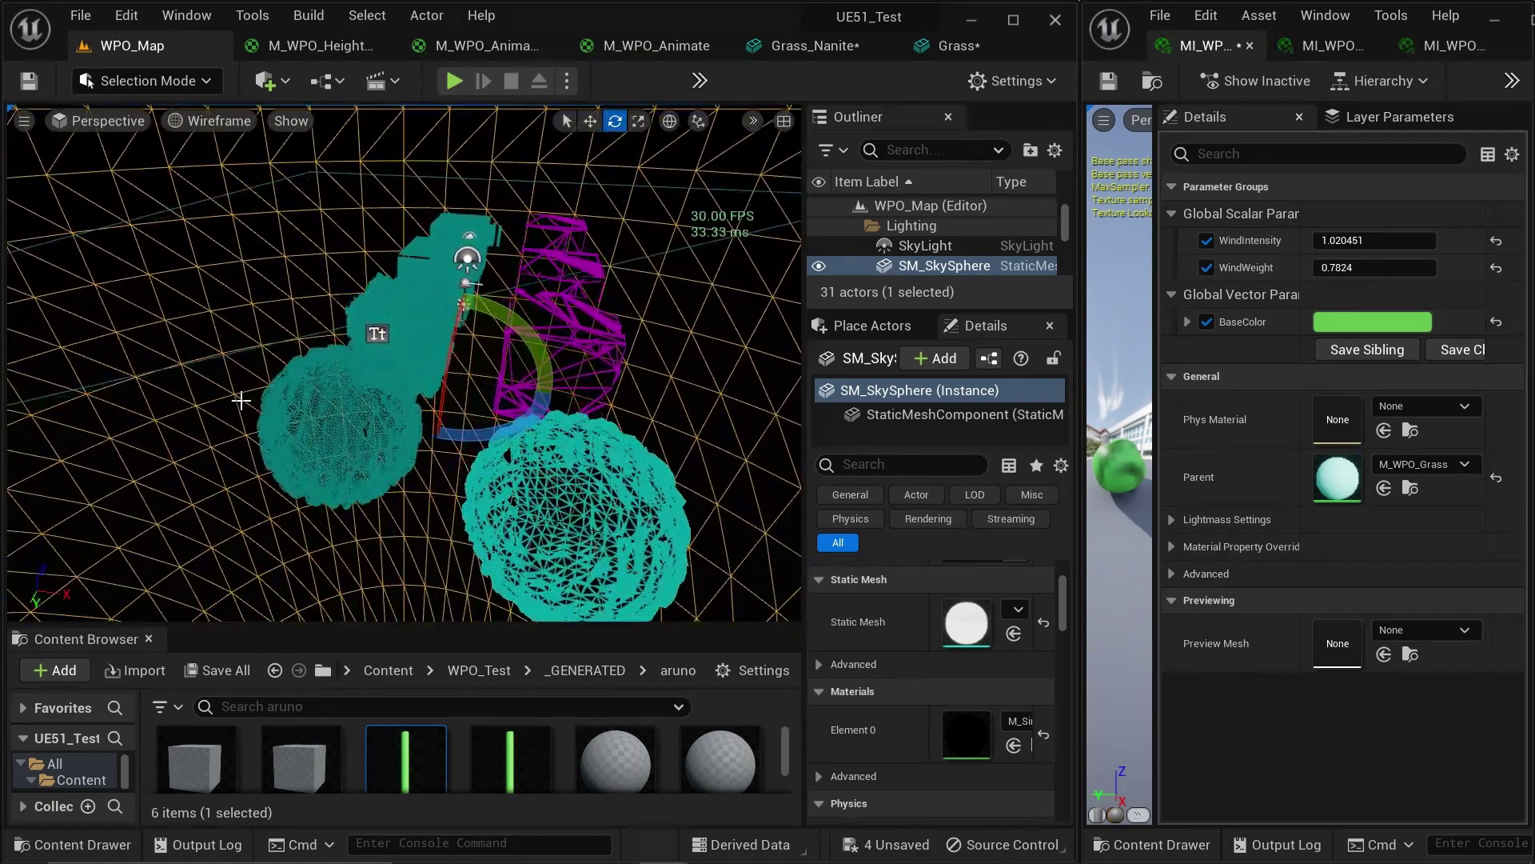
right_drag(356, 465, 396, 401)
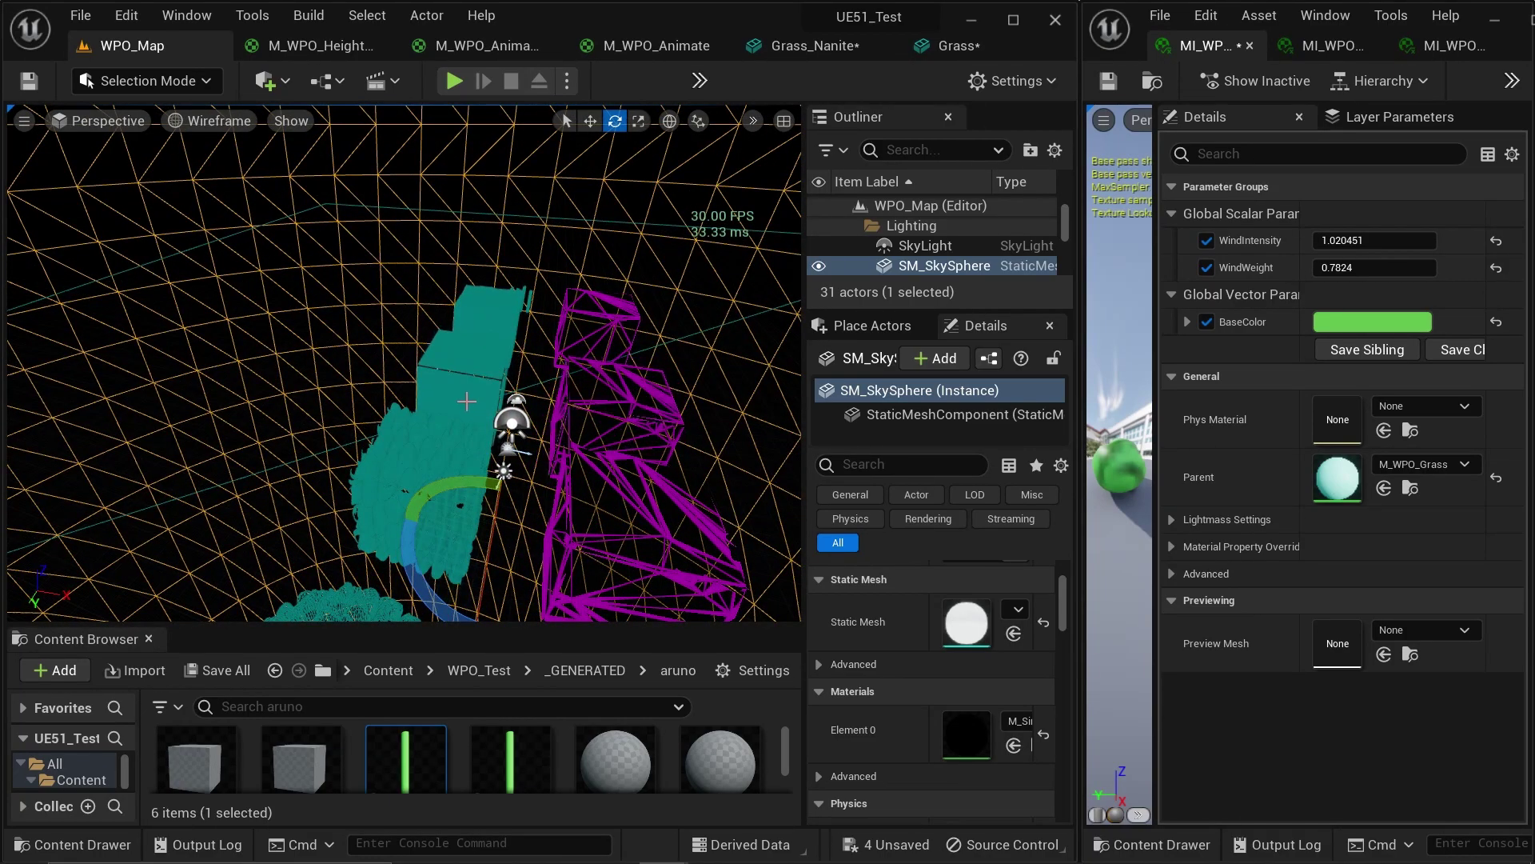
right_drag(539, 284, 519, 384)
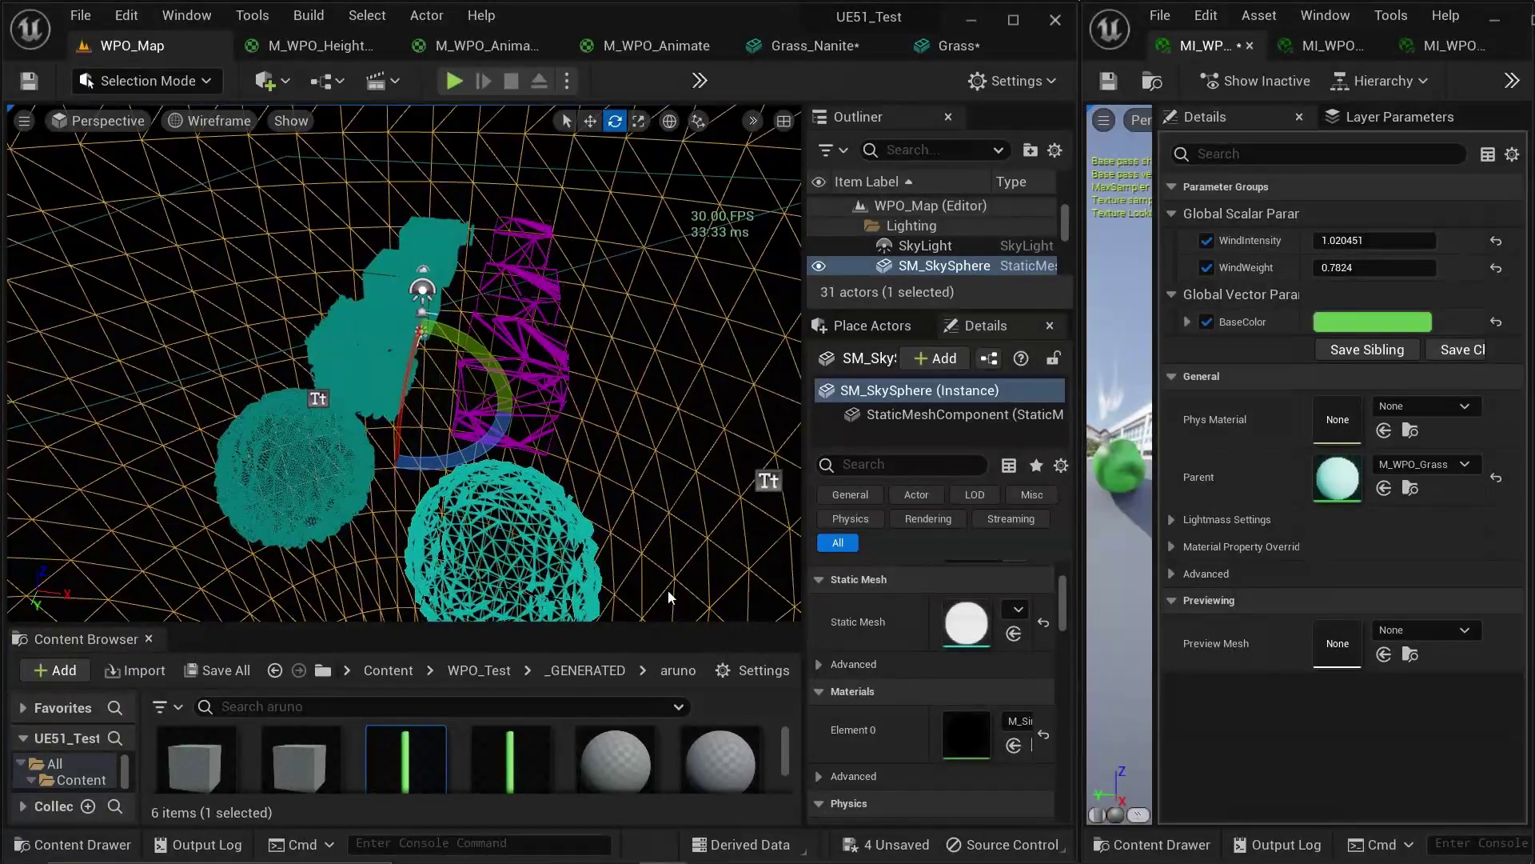
right_drag(669, 597, 592, 612)
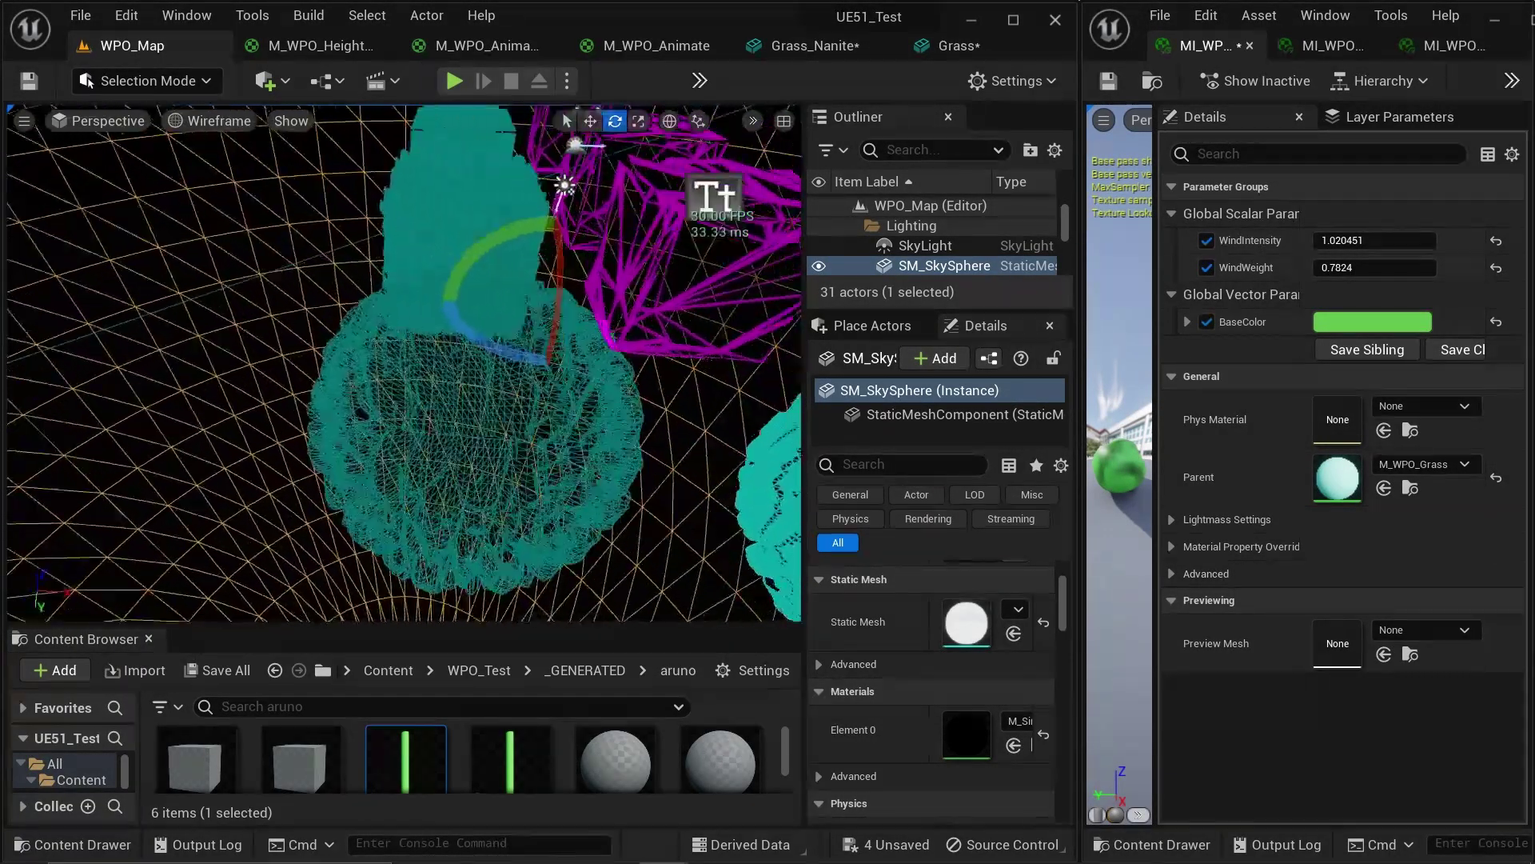
right_drag(468, 416, 463, 412)
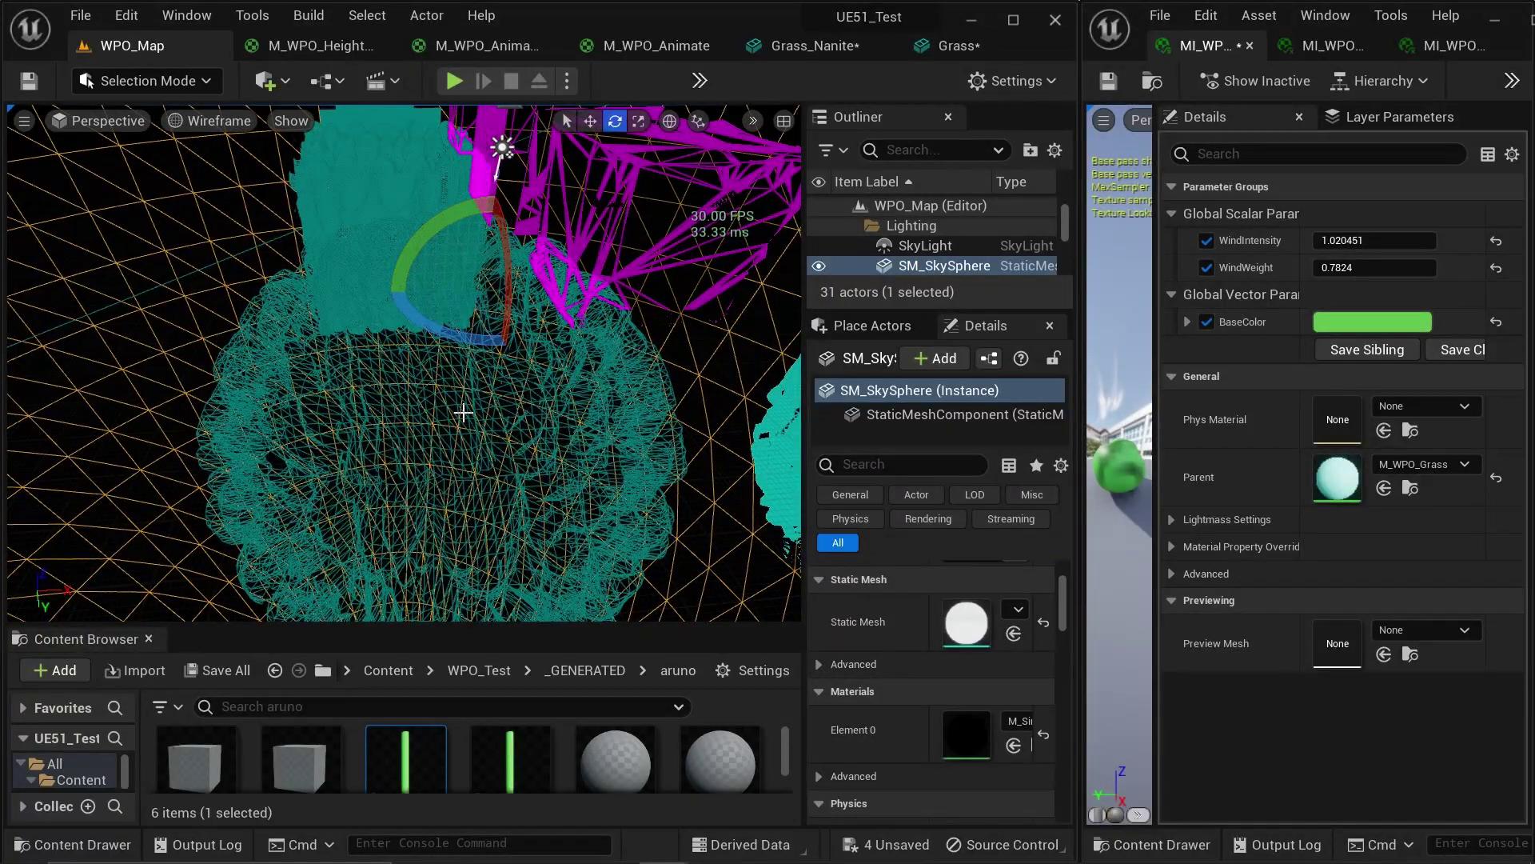
right_drag(464, 413, 528, 395)
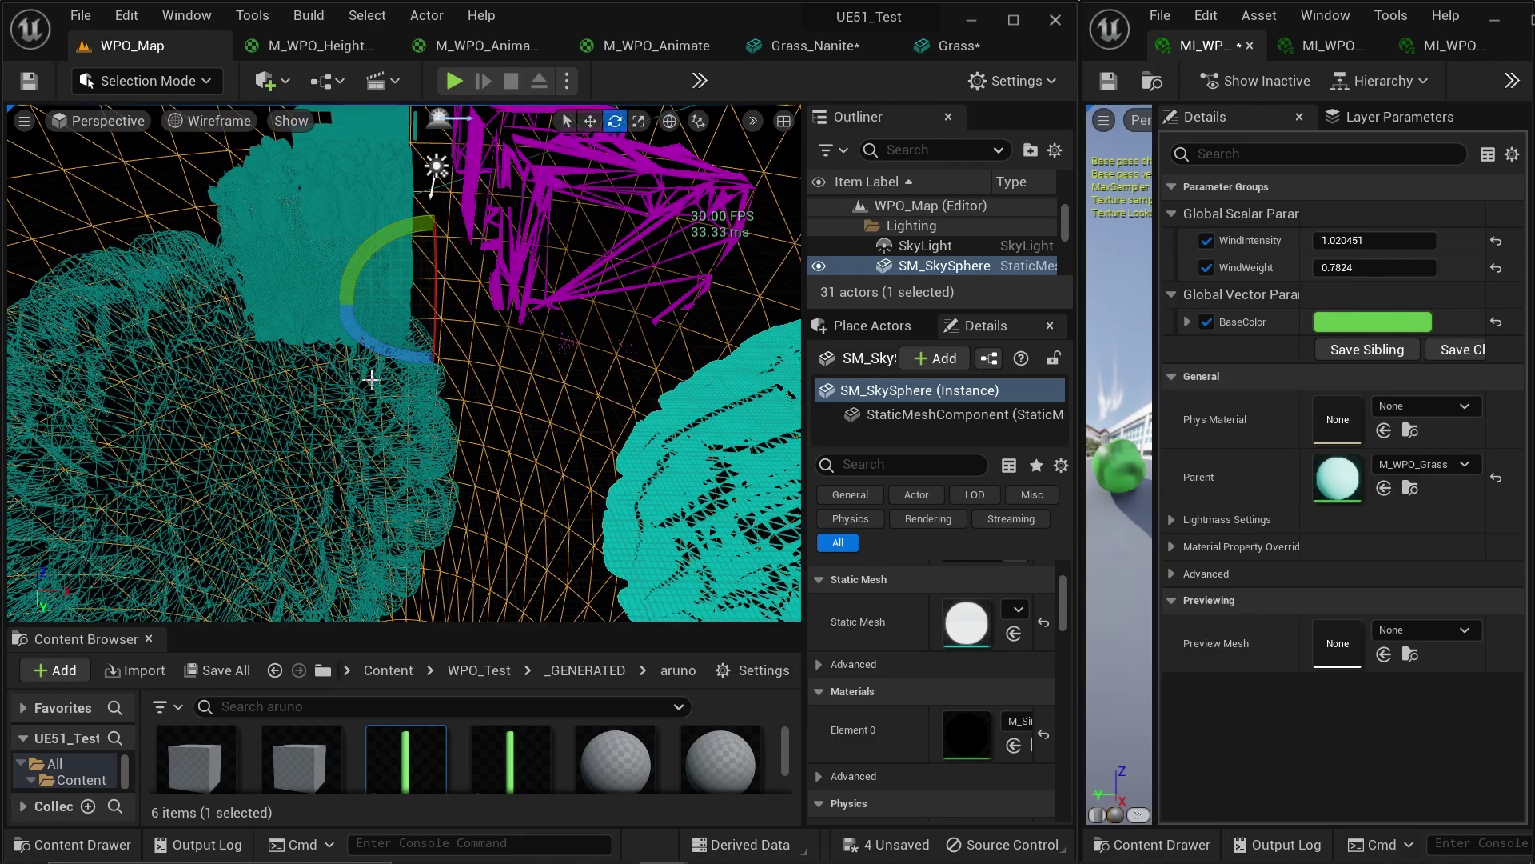
right_drag(371, 380, 564, 352)
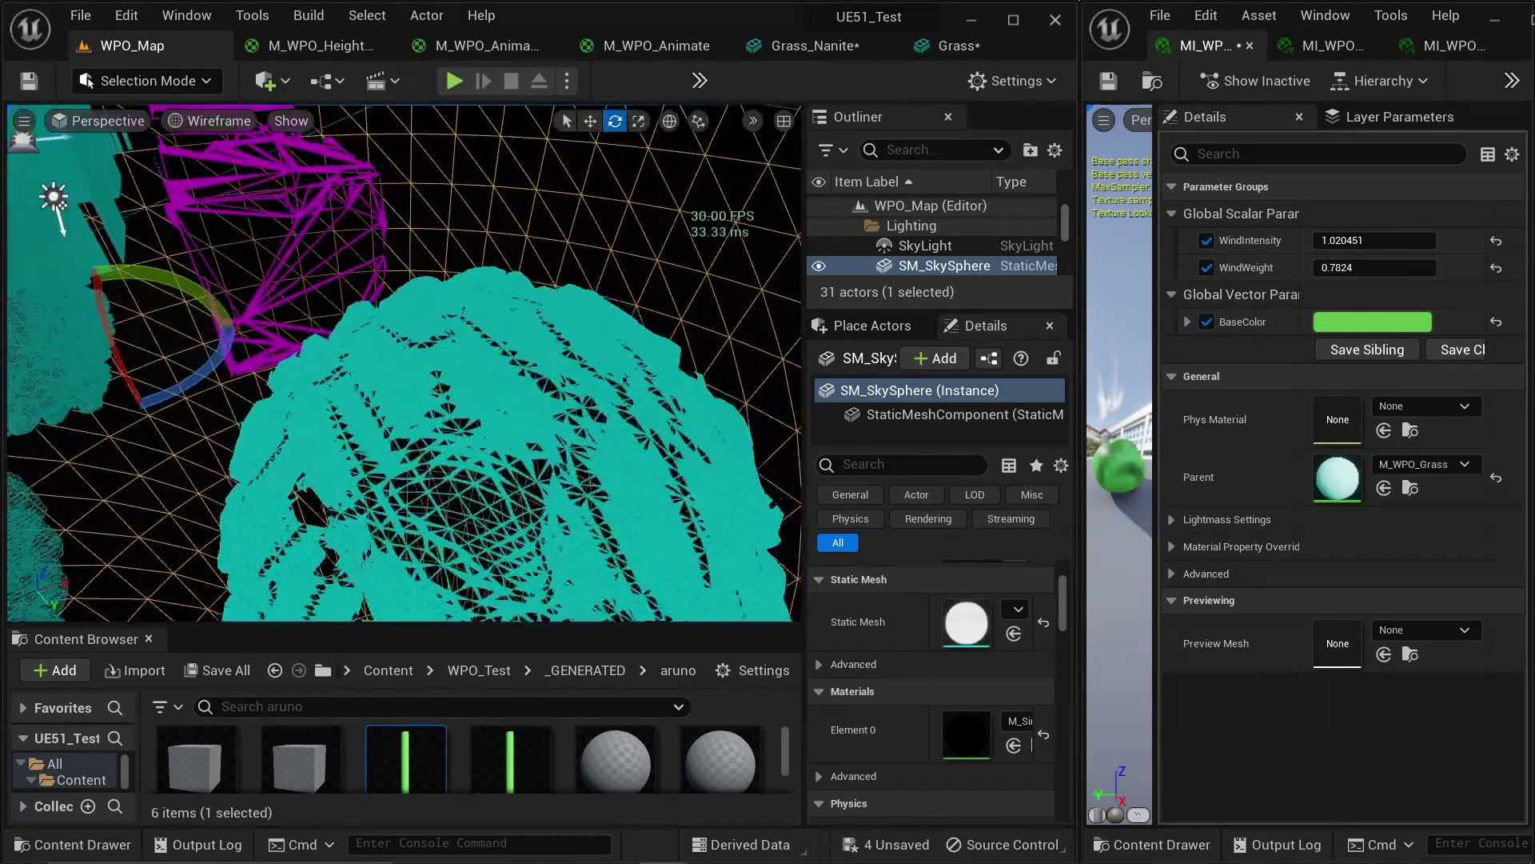
Compare the stone spheres' wireframes from a distance and at close range.
key(s)
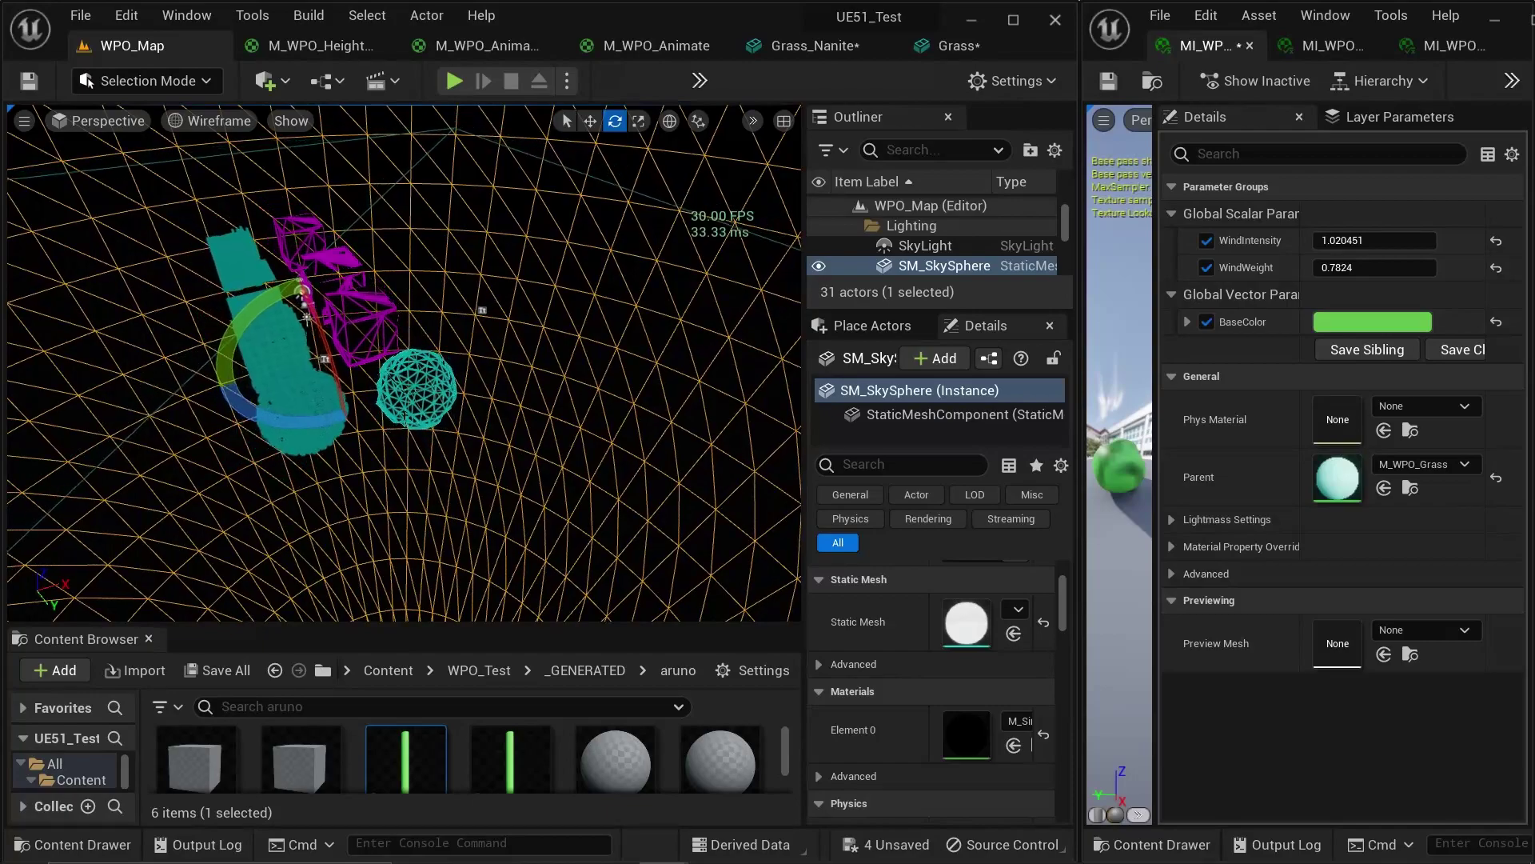
right_drag(486, 363, 512, 363)
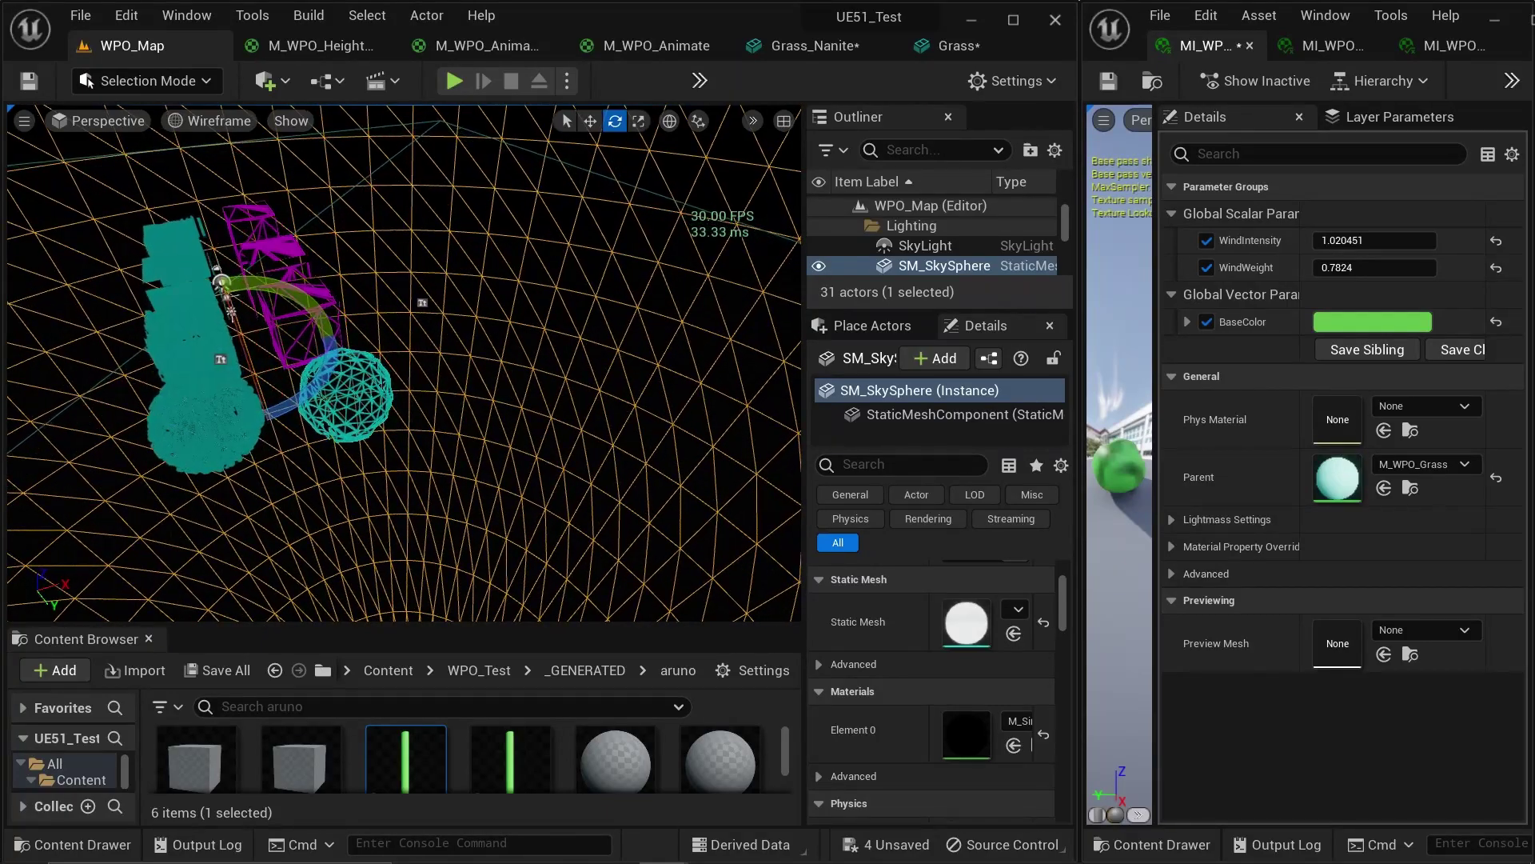
key(s)
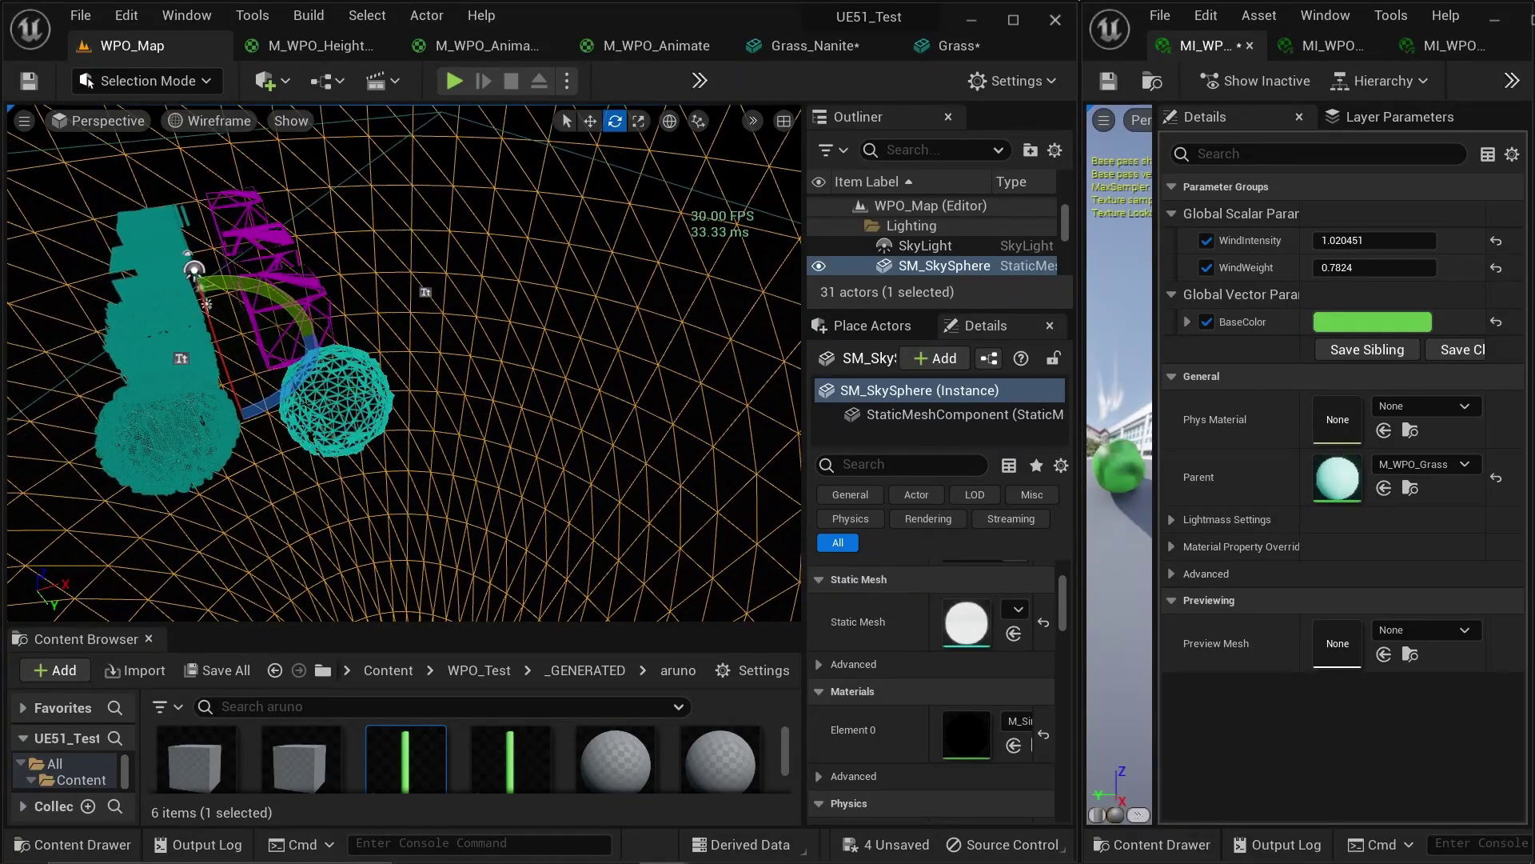
right_drag(401, 380, 360, 369)
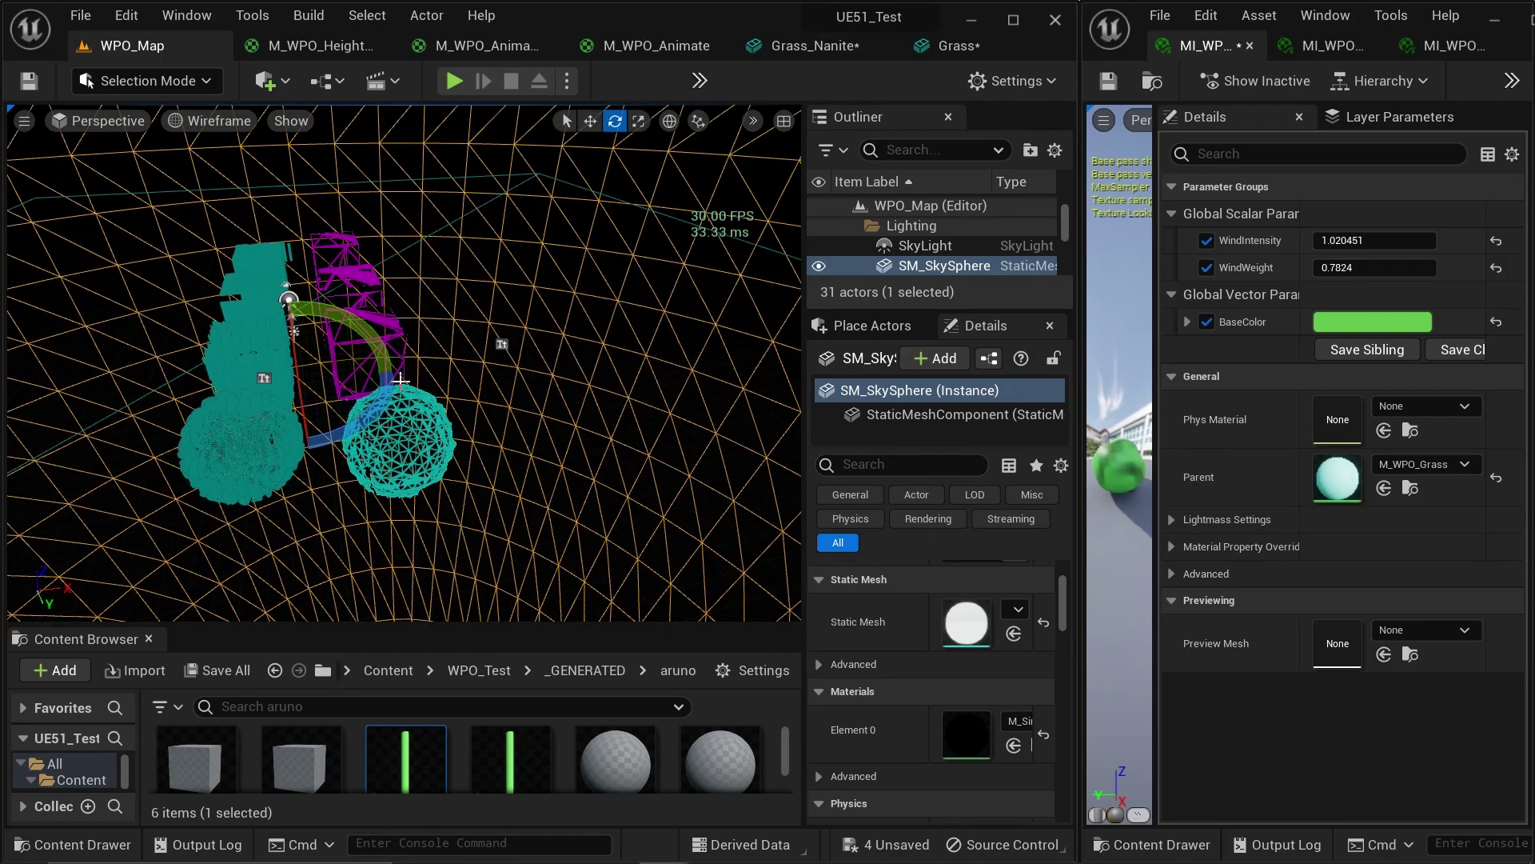
right_drag(439, 504, 513, 478)
key(w)
right_drag(456, 379, 196, 411)
key(w)
key(w)
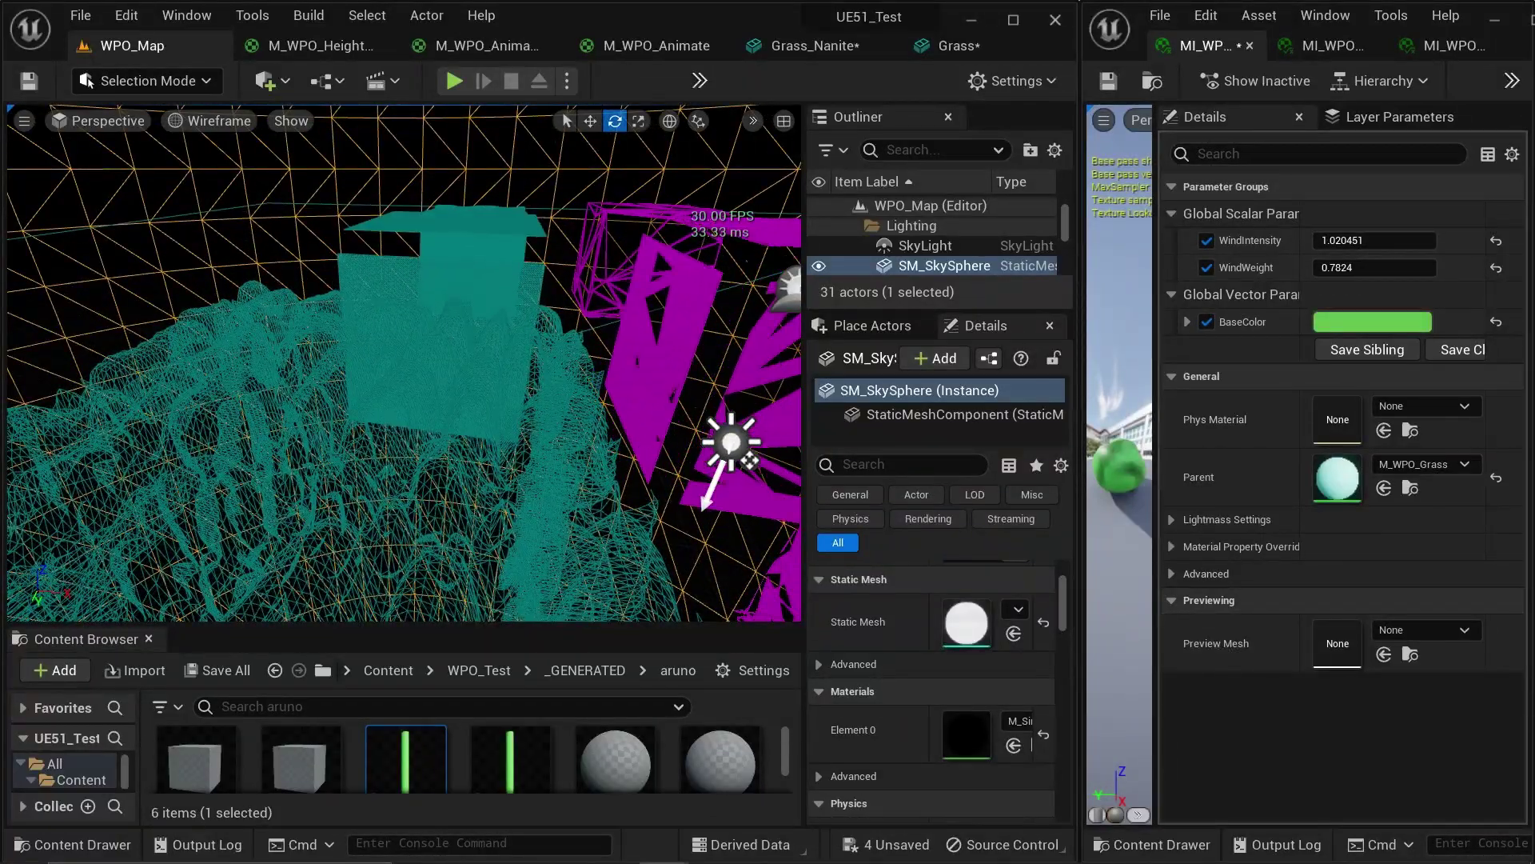
Examine the wireframes of the two rows of displaced cubes and the grass meshes behind them.
right_drag(196, 411, 188, 449)
key(d)
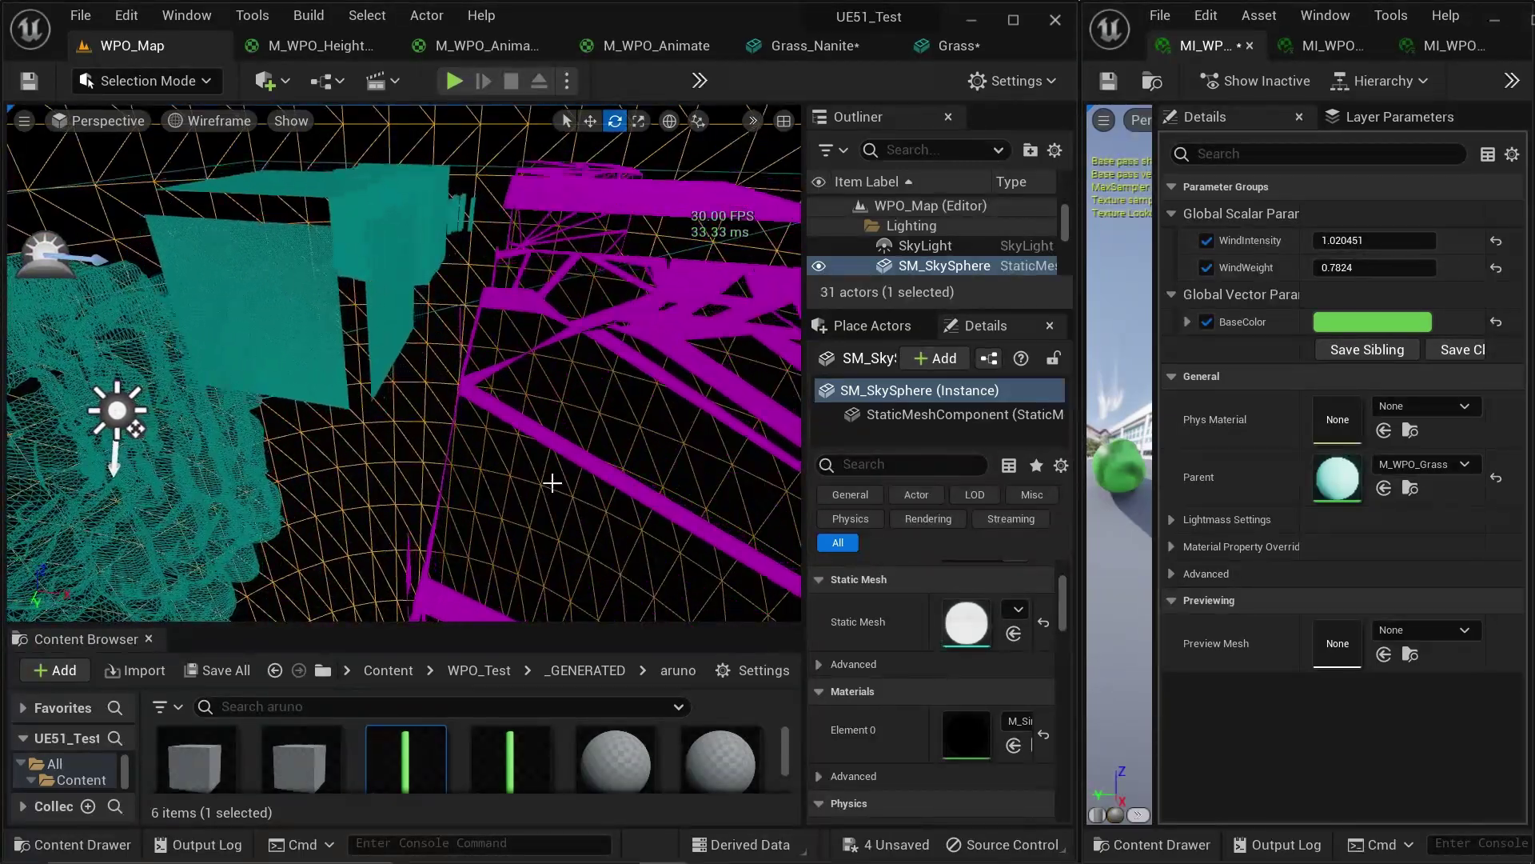
scroll(552, 484, down, 5)
mouse_move(553, 485)
right_down()
mouse_move(632, 472)
mouse_move(679, 516)
mouse_move(656, 444)
mouse_move(596, 484)
mouse_move(544, 486)
right_up()
key(w)
key(s)
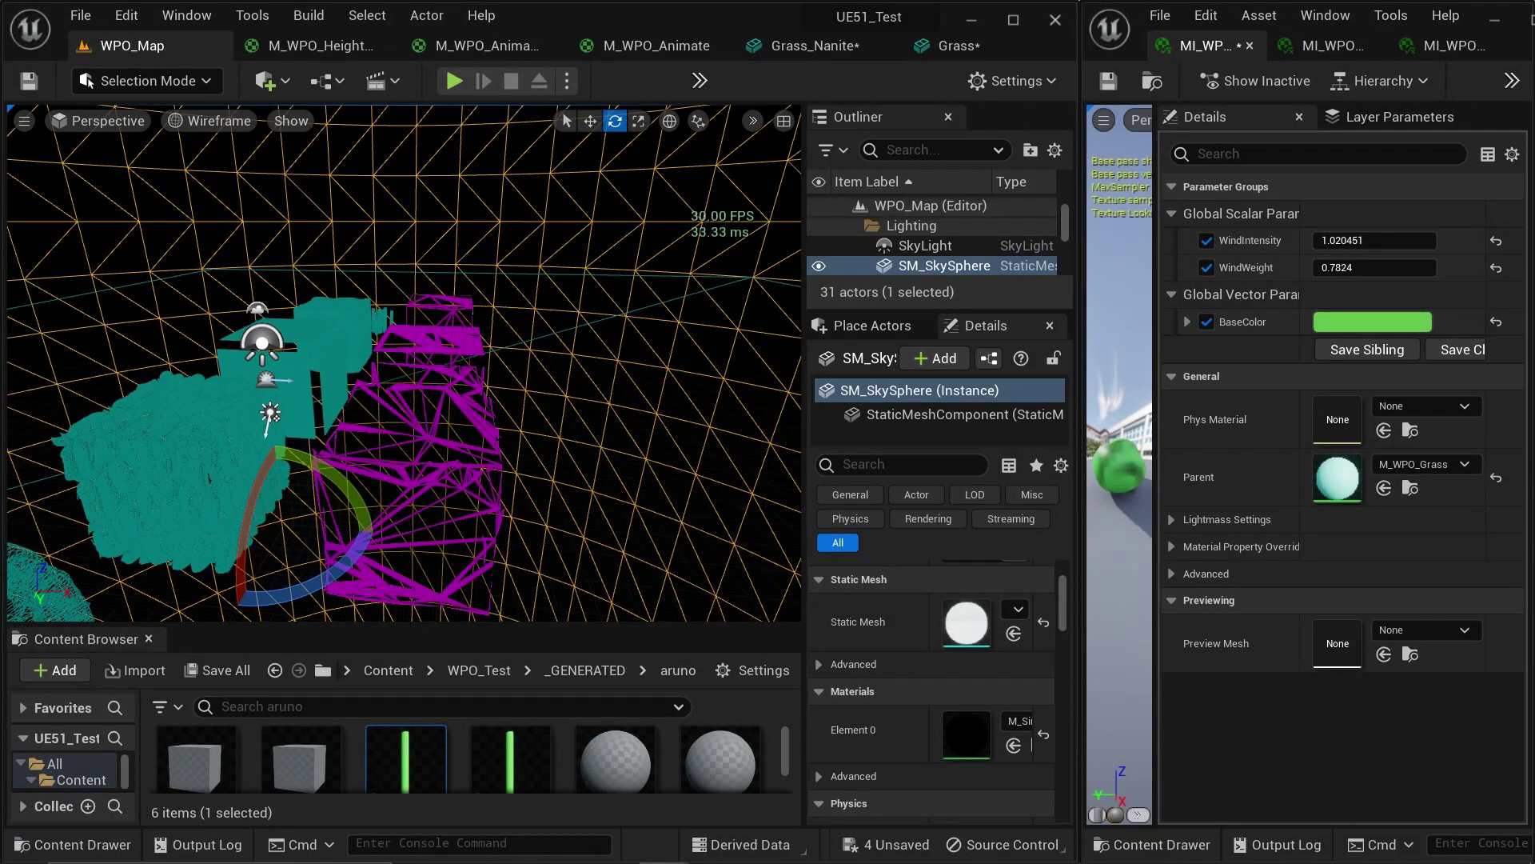
right_drag(544, 485, 584, 504)
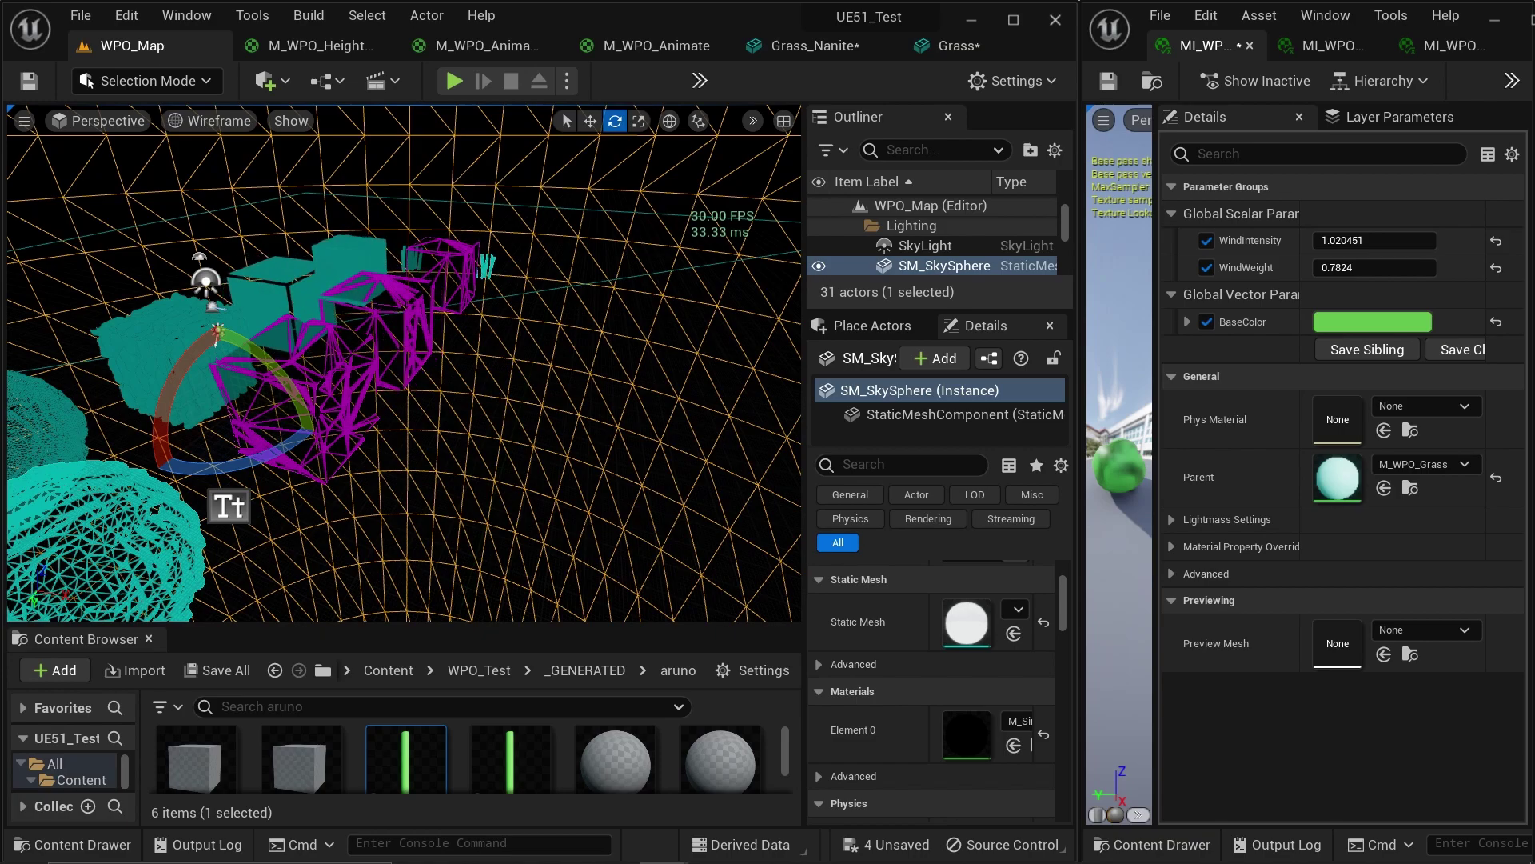
mouse_move(485, 403)
right_down()
mouse_move(509, 371)
mouse_move(485, 403)
right_up()
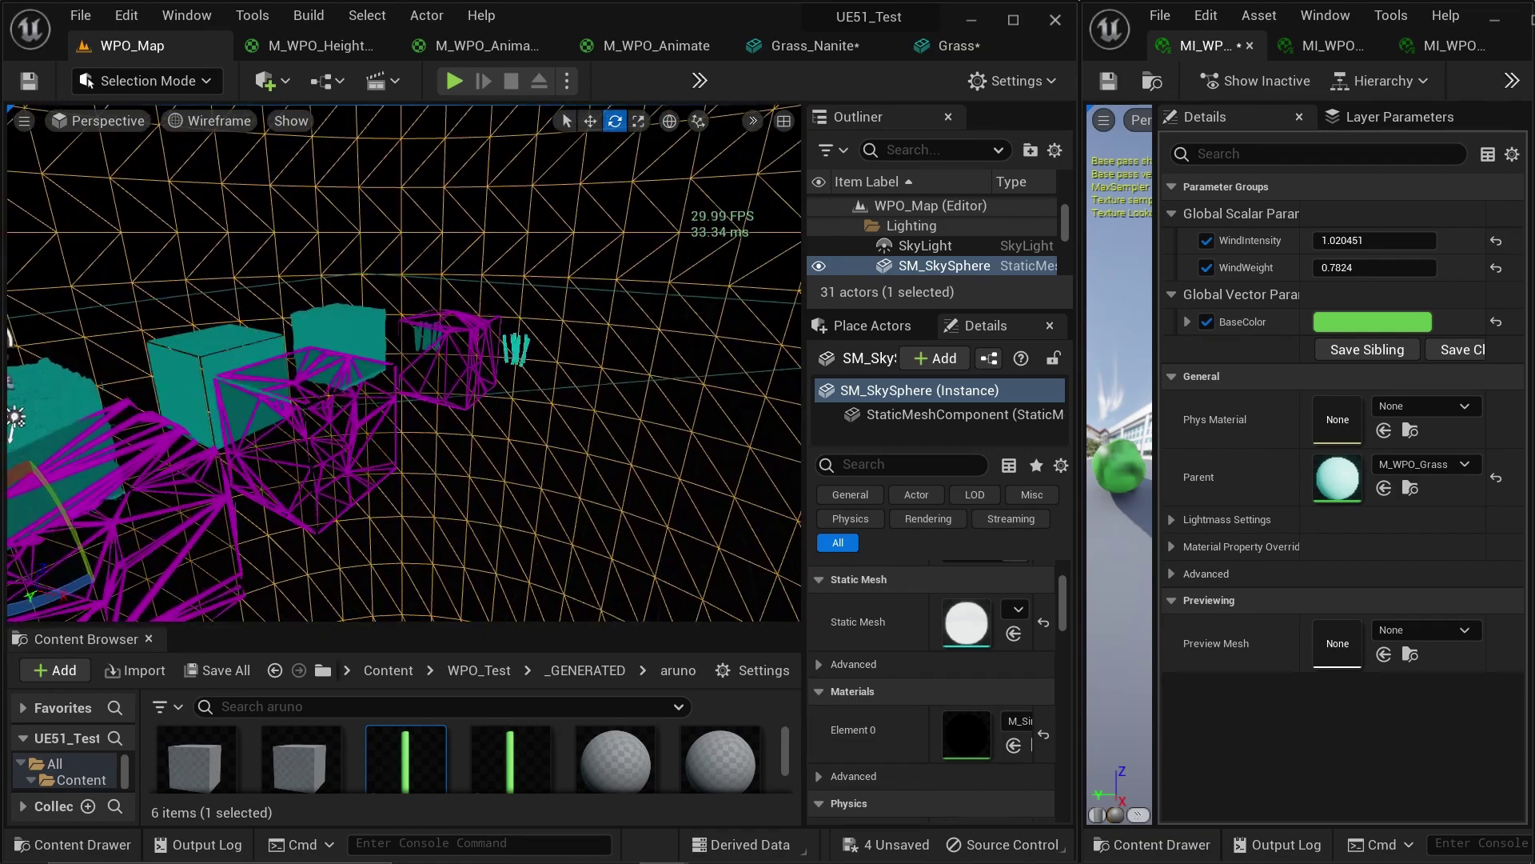
Return the viewport to Lit view mode and frame the two stone spheres.
click(182, 90)
click(327, 356)
click(210, 120)
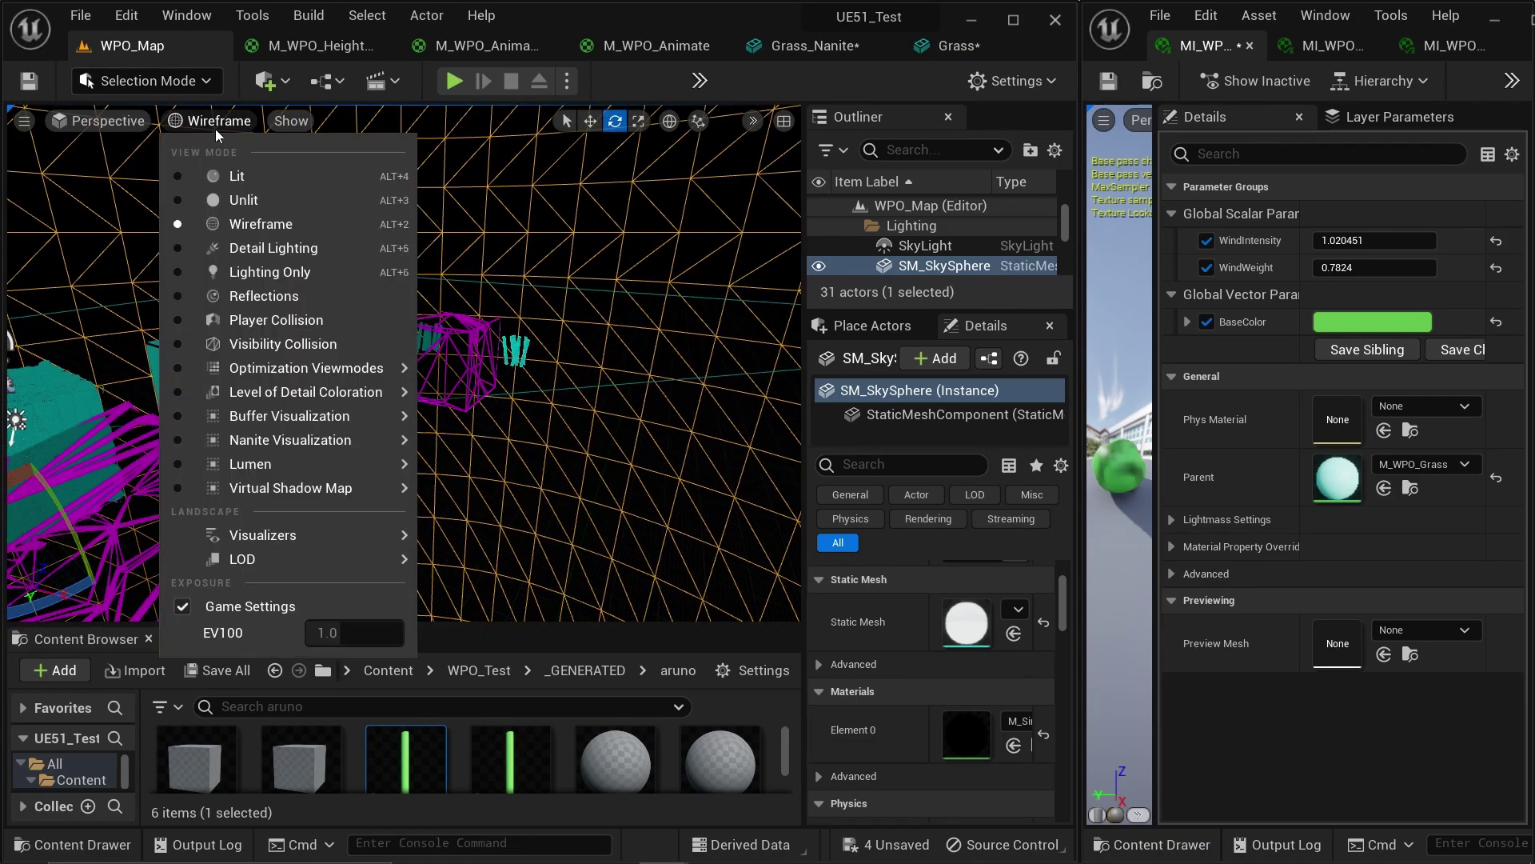
click(336, 162)
right_drag(404, 362, 400, 288)
right_drag(480, 431, 479, 431)
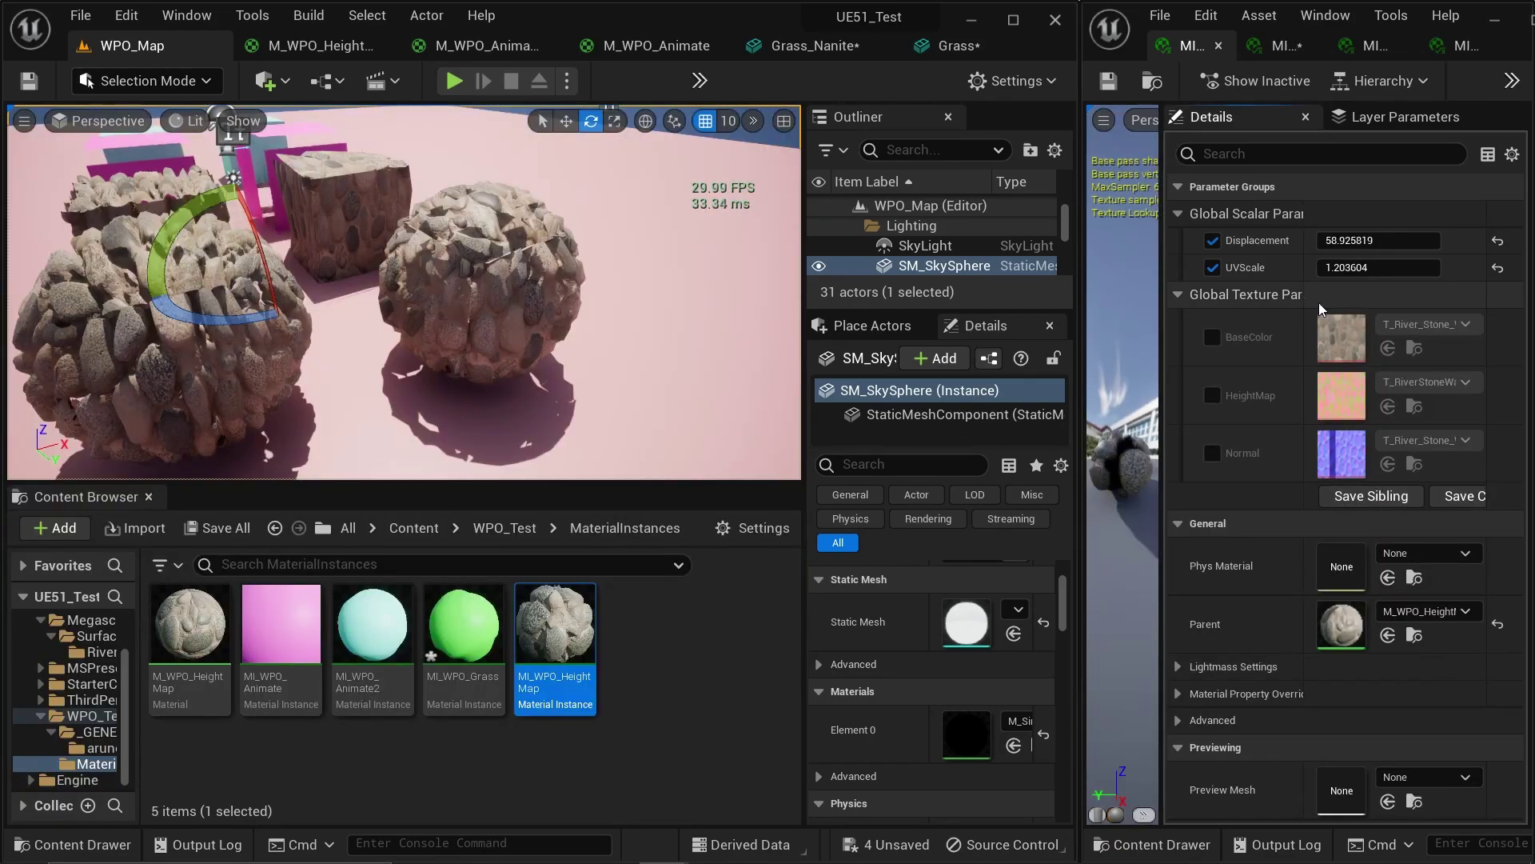
Set the MI_WPO_HeightMap instance's Displacement to 21.370491 and UVScale to 1.405623, and inspect the stone meshes.
mouse_move(1363, 240)
mouse_down()
mouse_move(1431, 240)
mouse_move(1391, 267)
mouse_move(1415, 267)
mouse_move(1346, 265)
mouse_move(1359, 240)
mouse_move(1343, 240)
mouse_up()
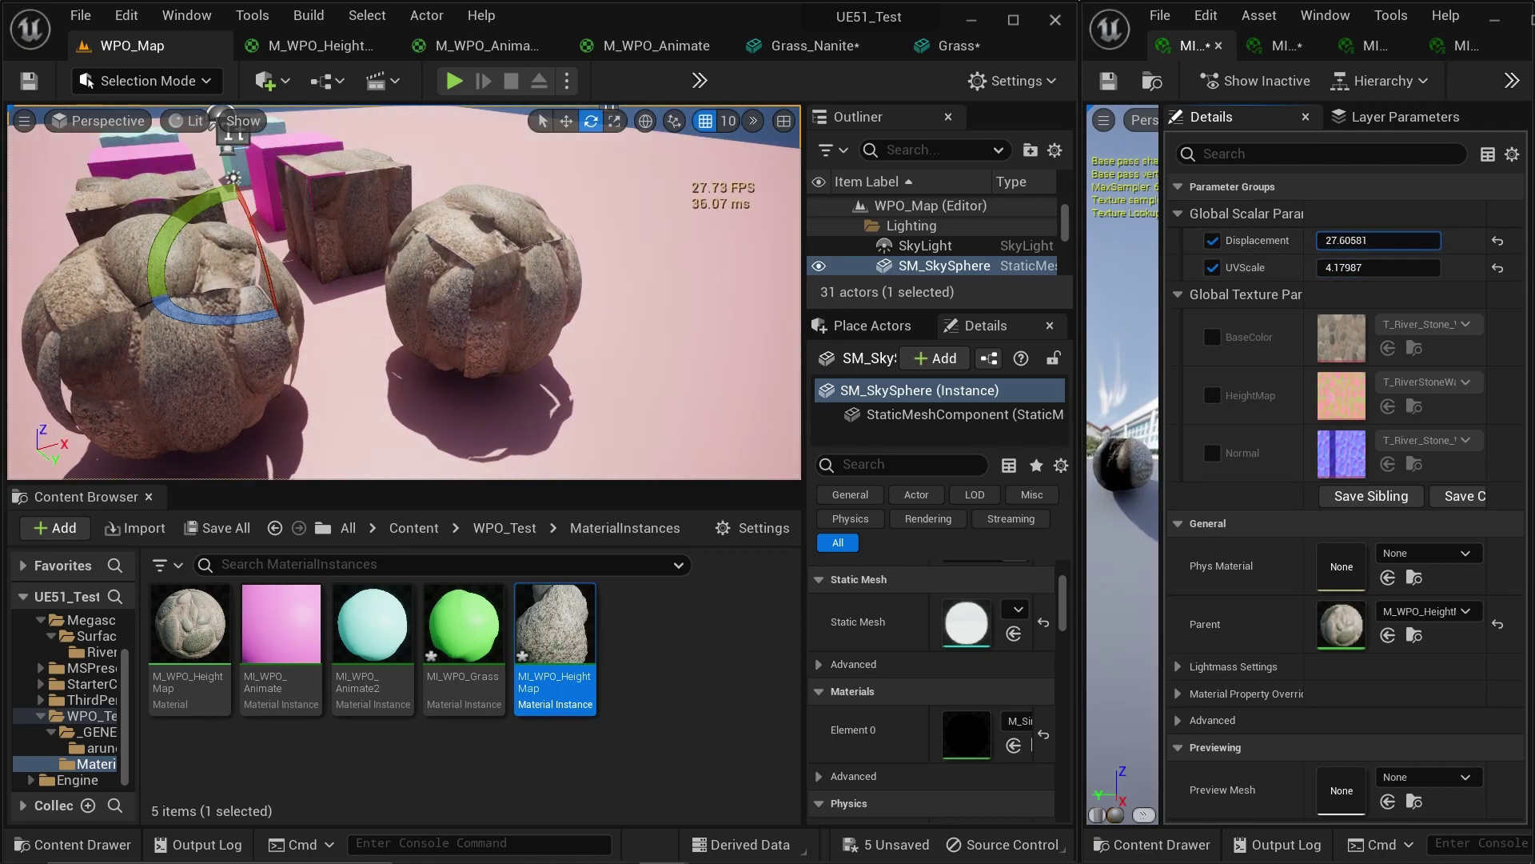
drag(1344, 239, 1351, 241)
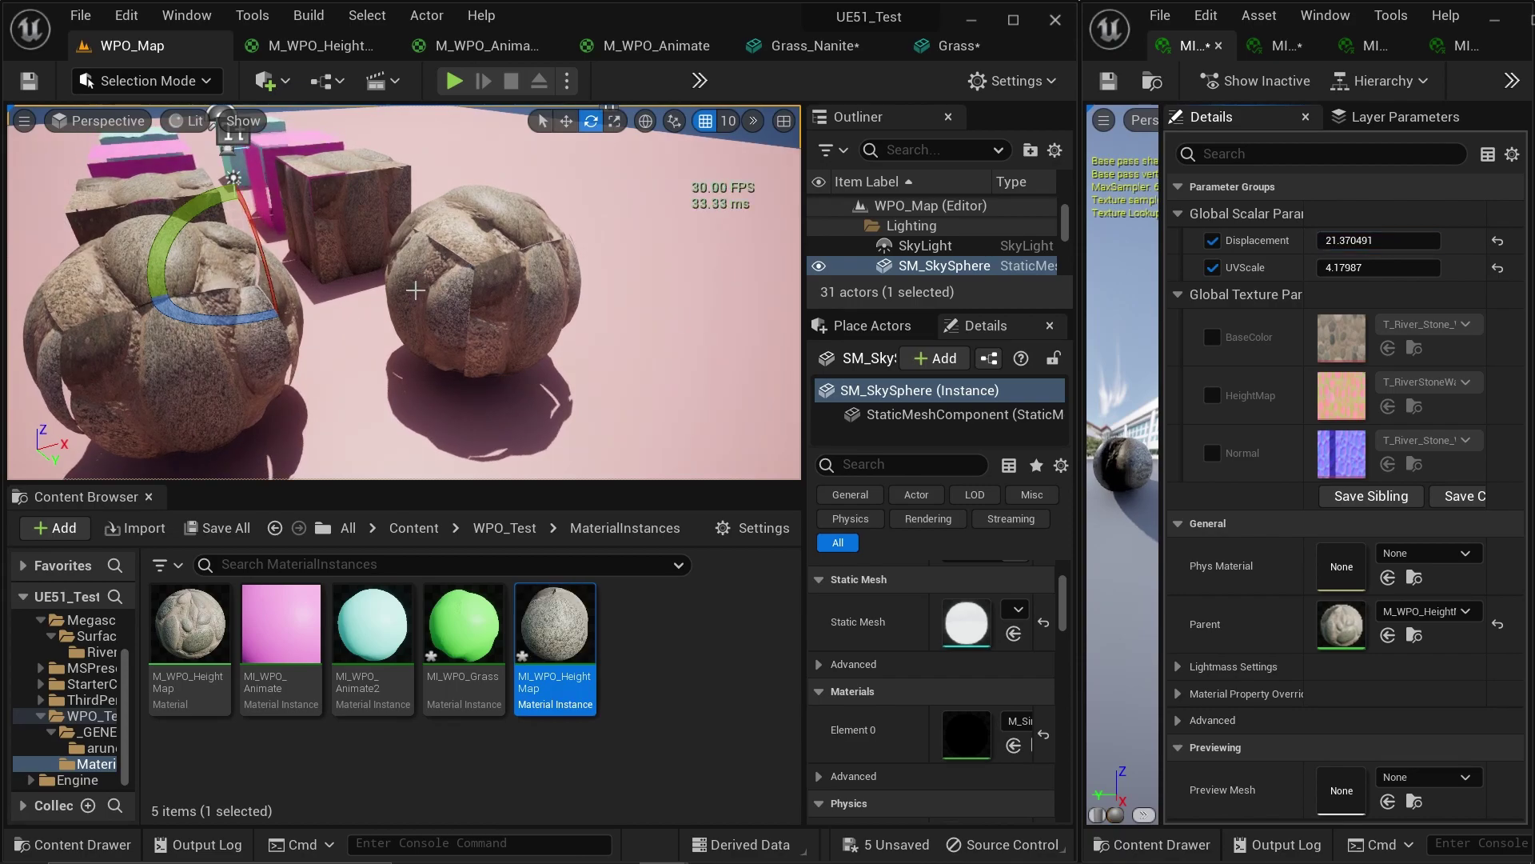
right_drag(404, 292, 352, 259)
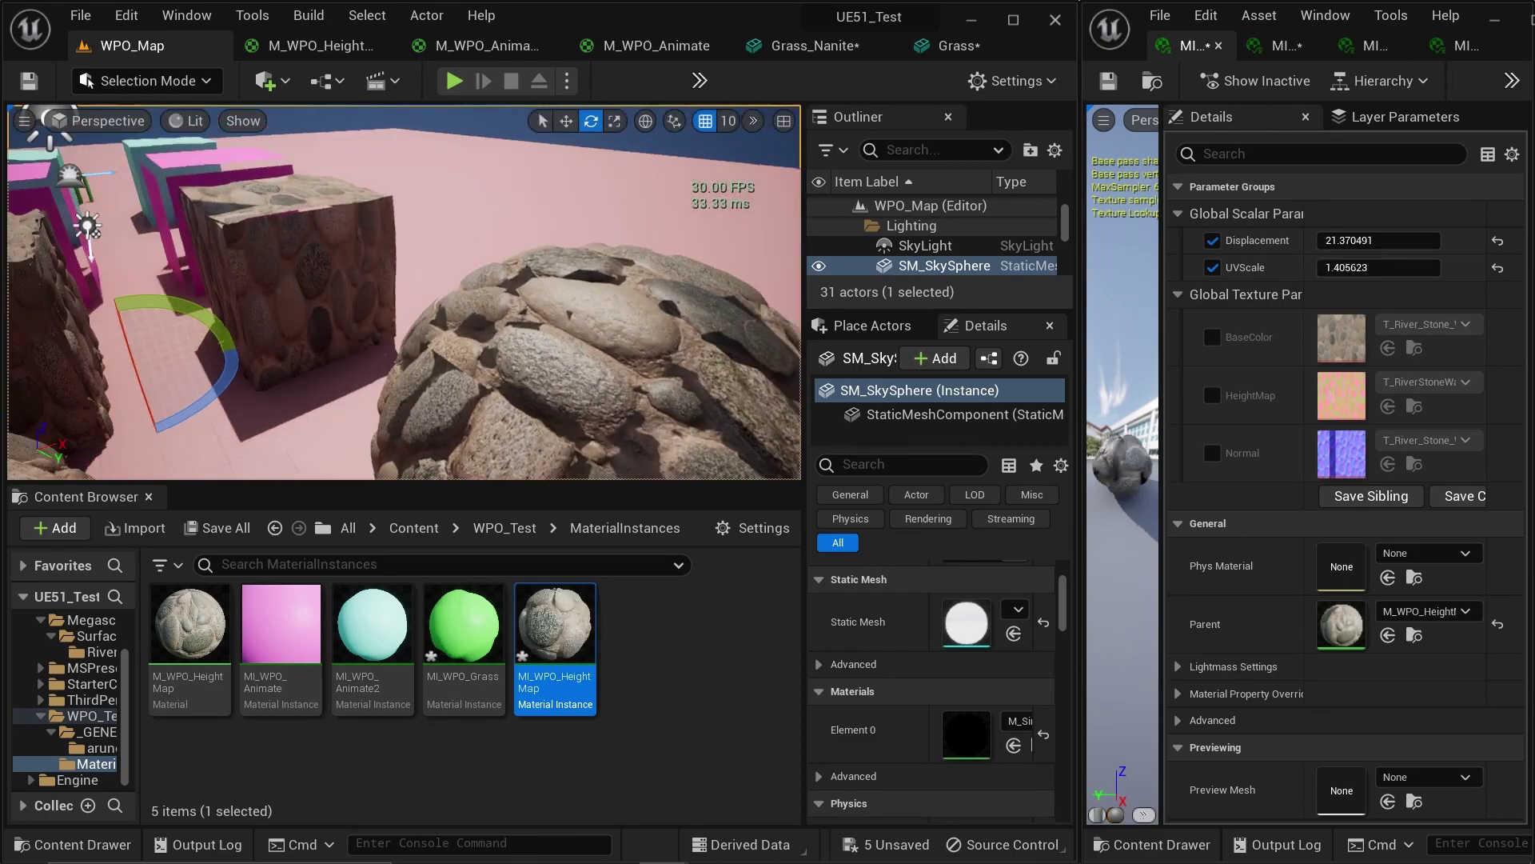
right_drag(404, 292, 316, 237)
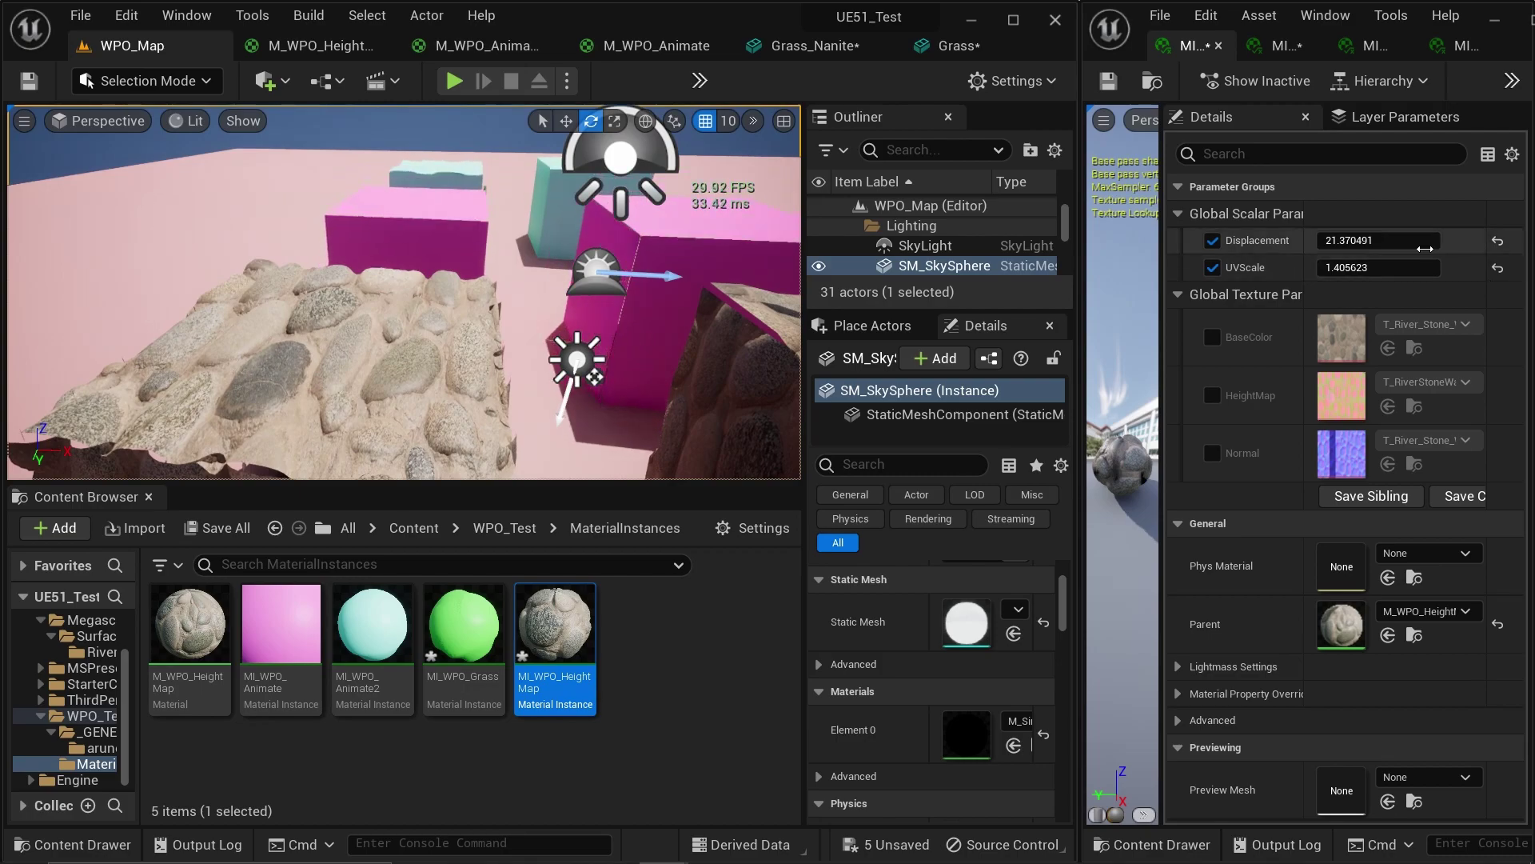
Set MI_WPO_HeightMap's Displacement to 61.570827 and check the stone cubes in Wireframe before returning to Lit.
drag(1350, 240, 1408, 239)
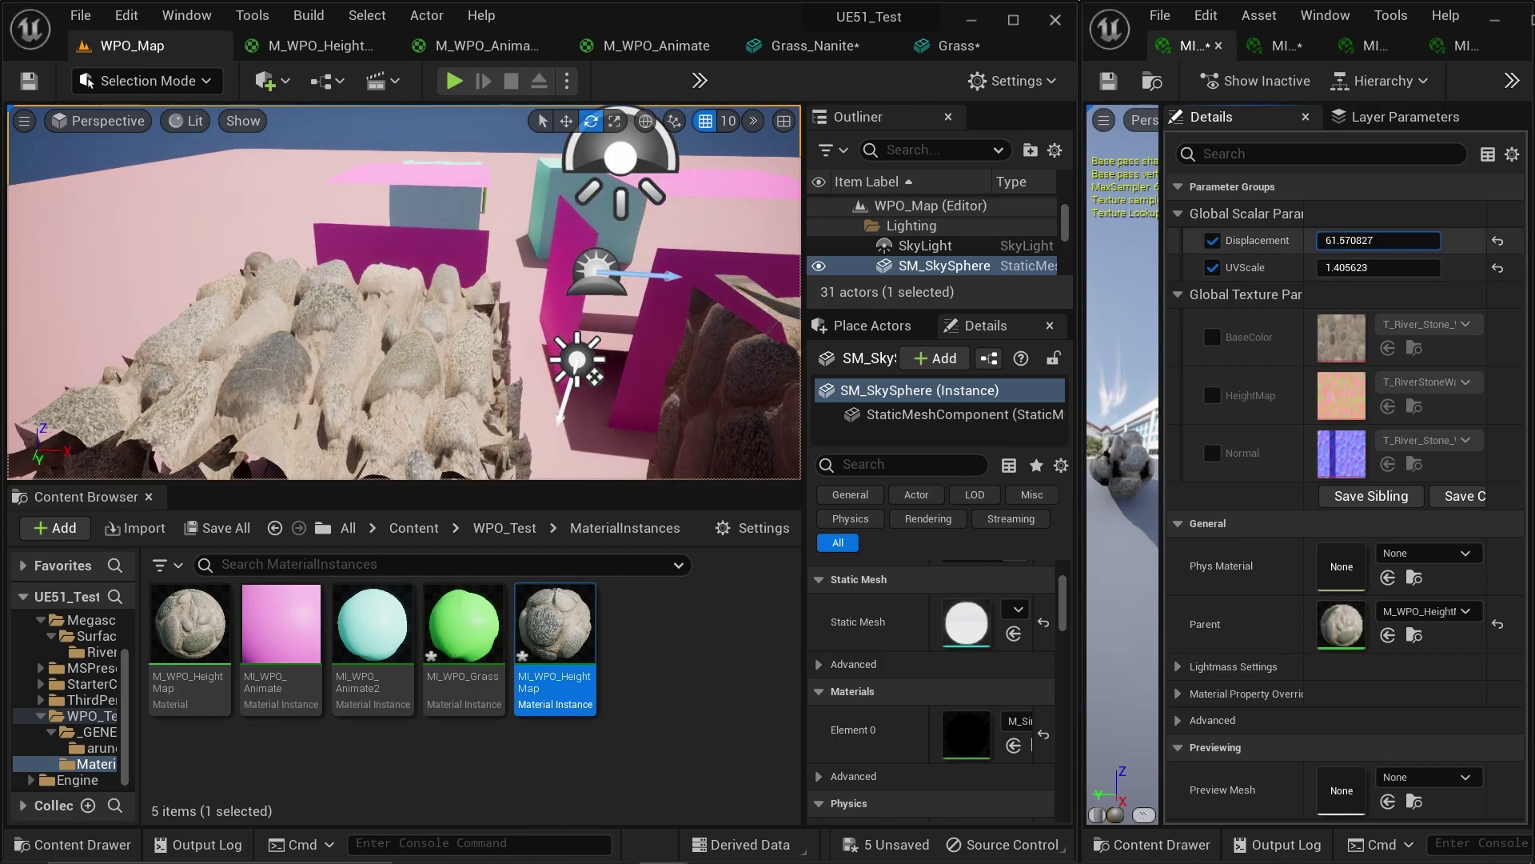
right_drag(404, 292, 480, 276)
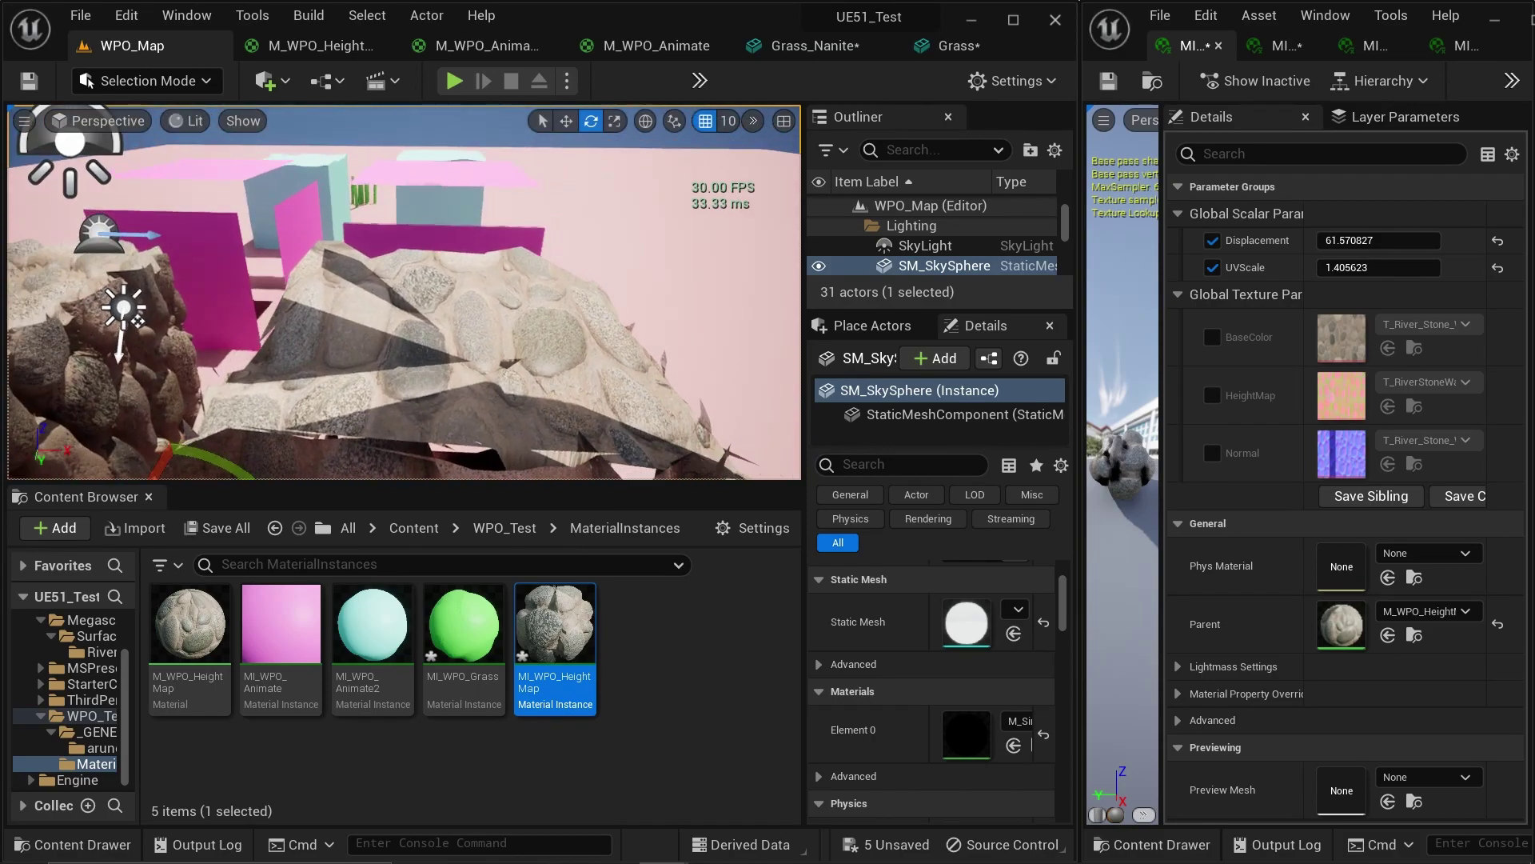
key(a)
key(a)
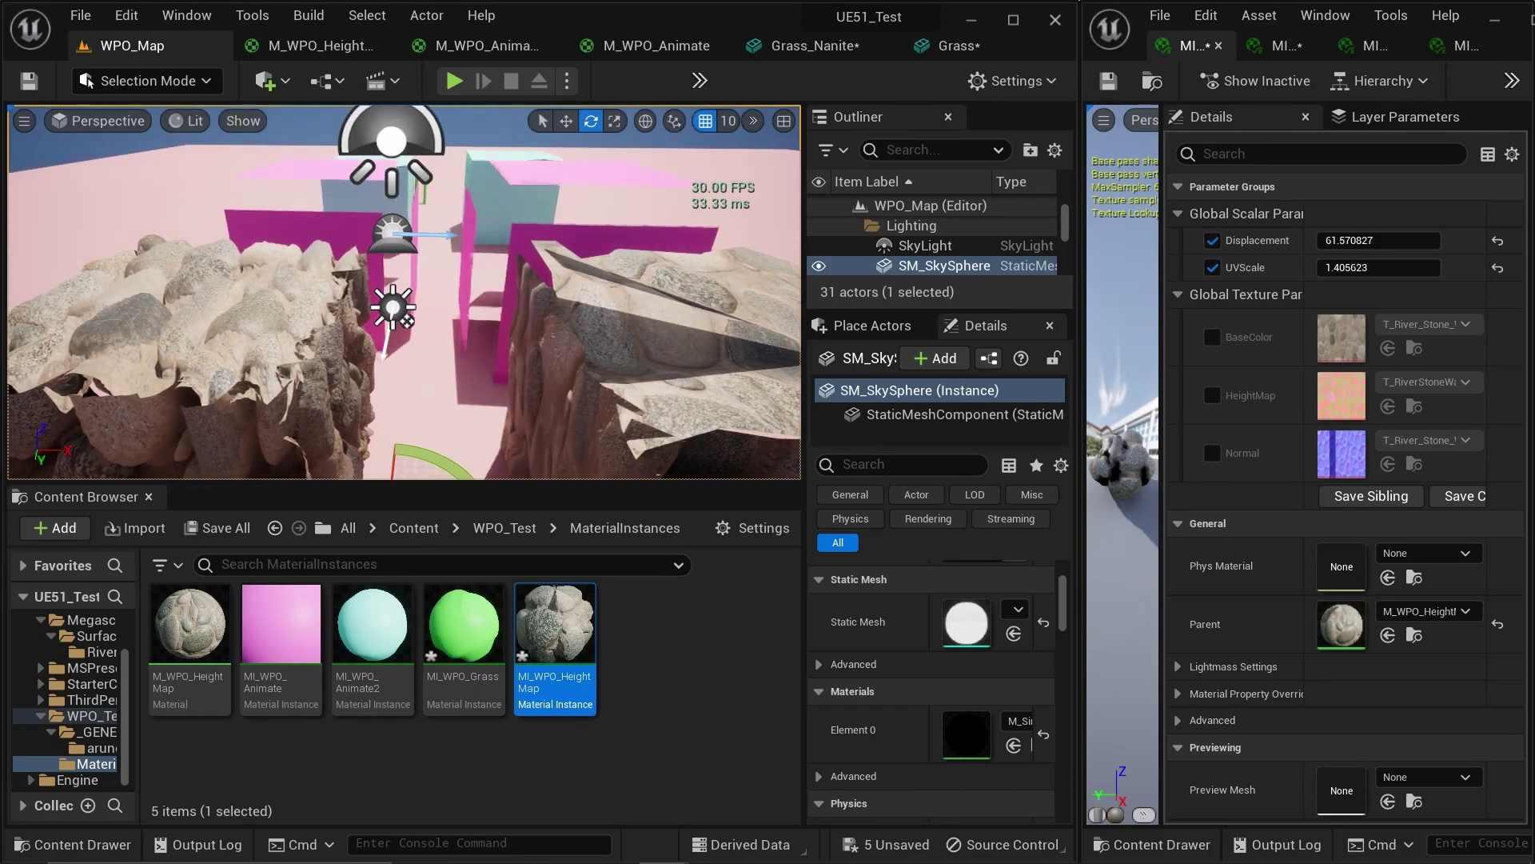
click(196, 128)
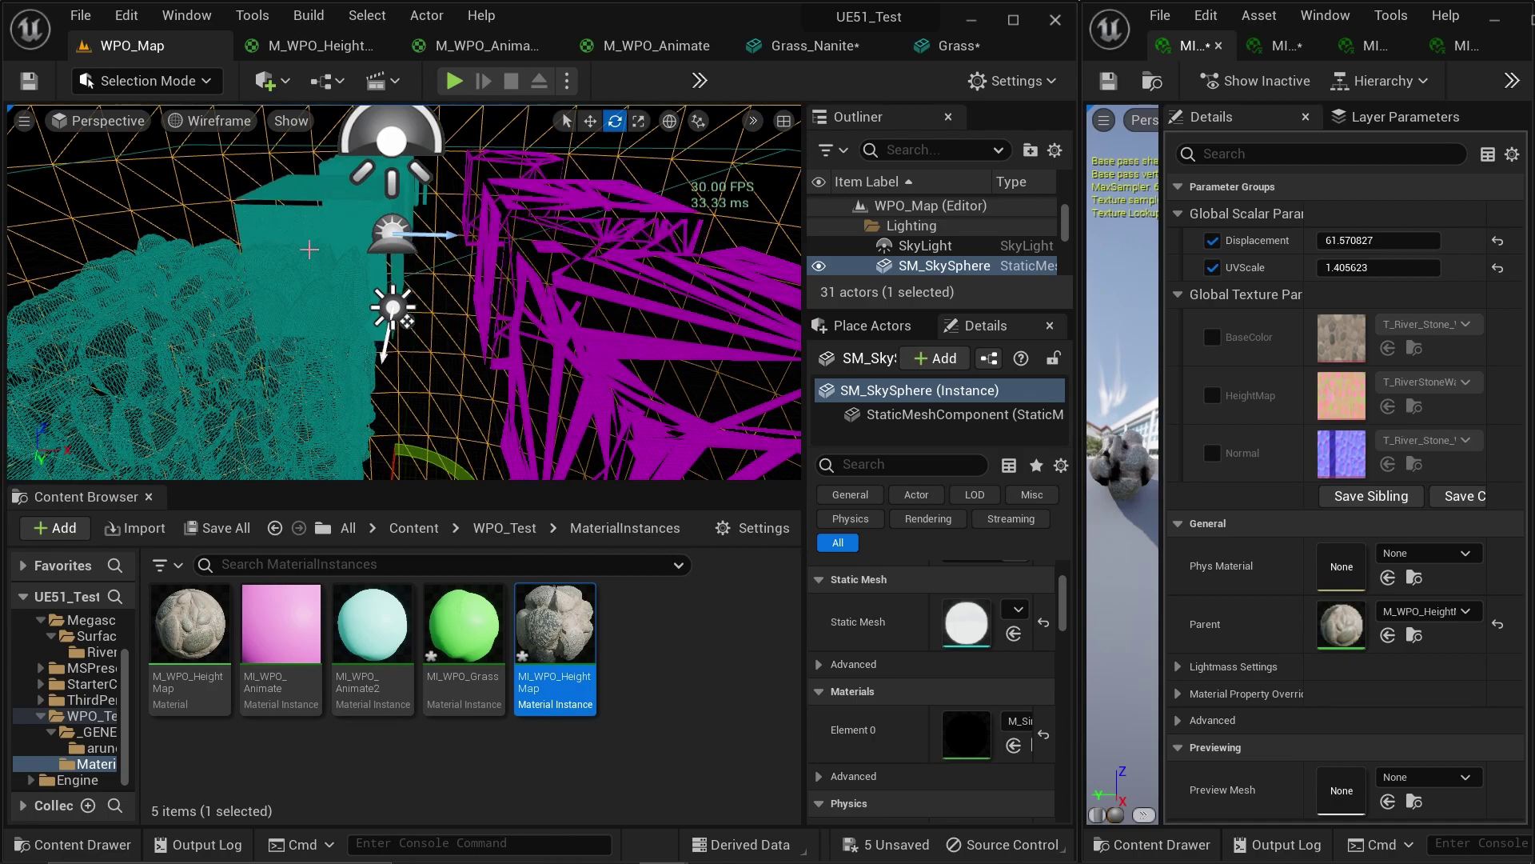
key(alt+4)
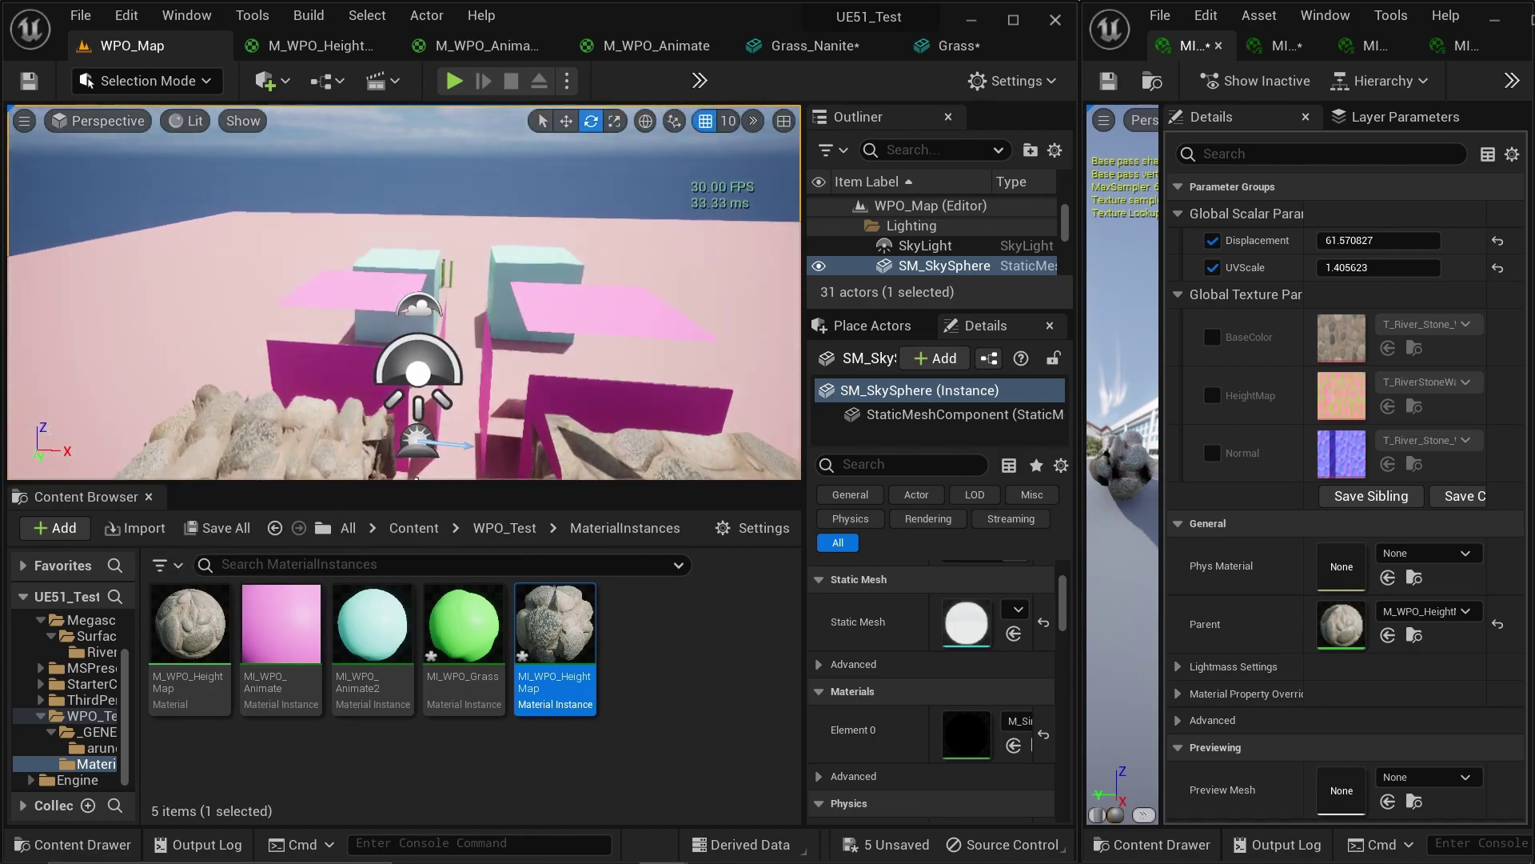
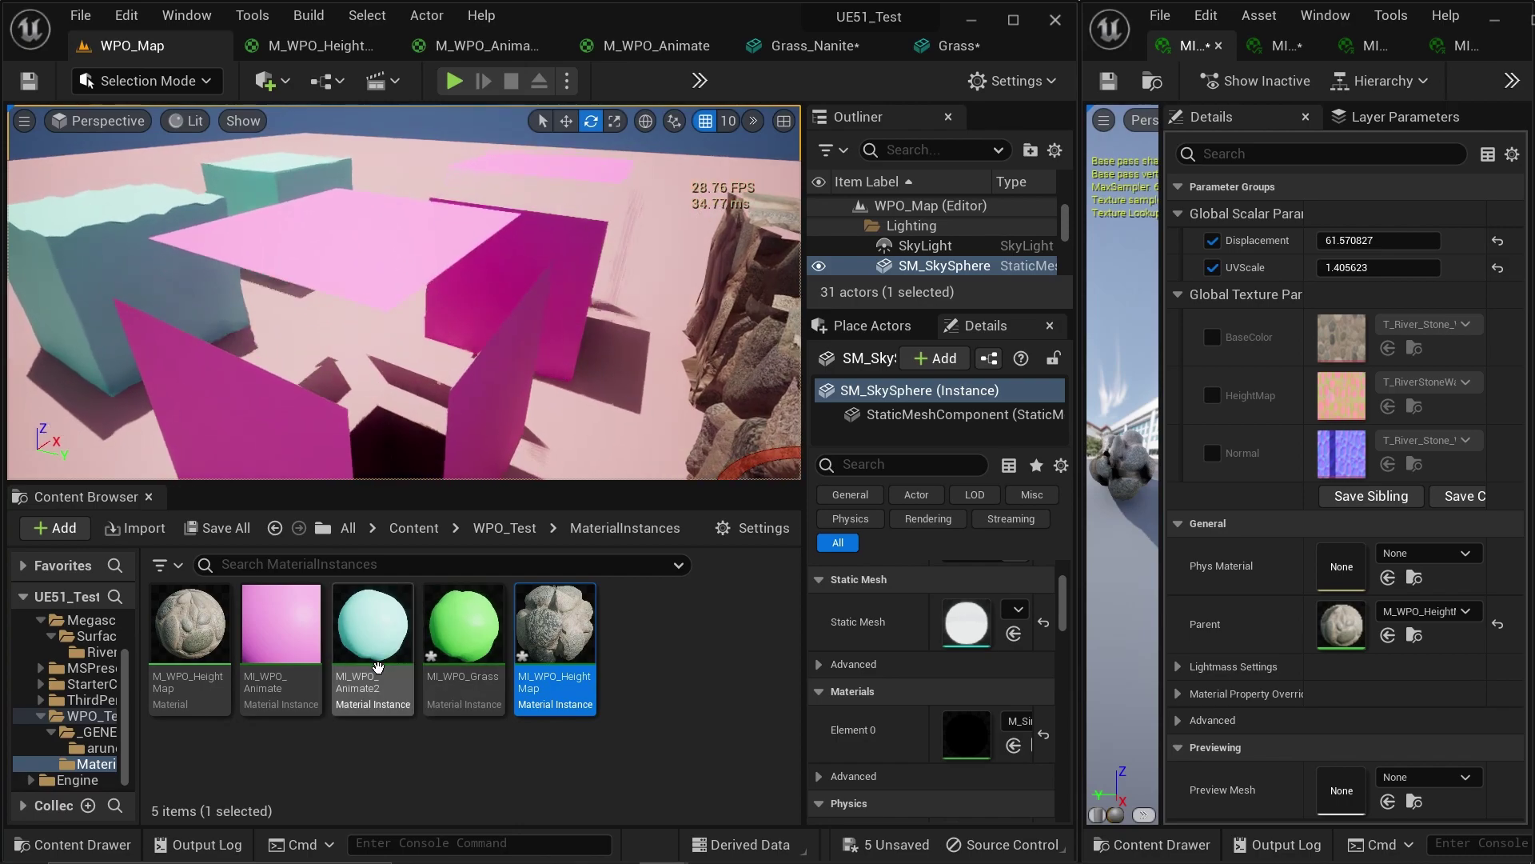
Open the MI_WPO_Animate material instance and set its Displacement to 45.533638.
double_click(280, 628)
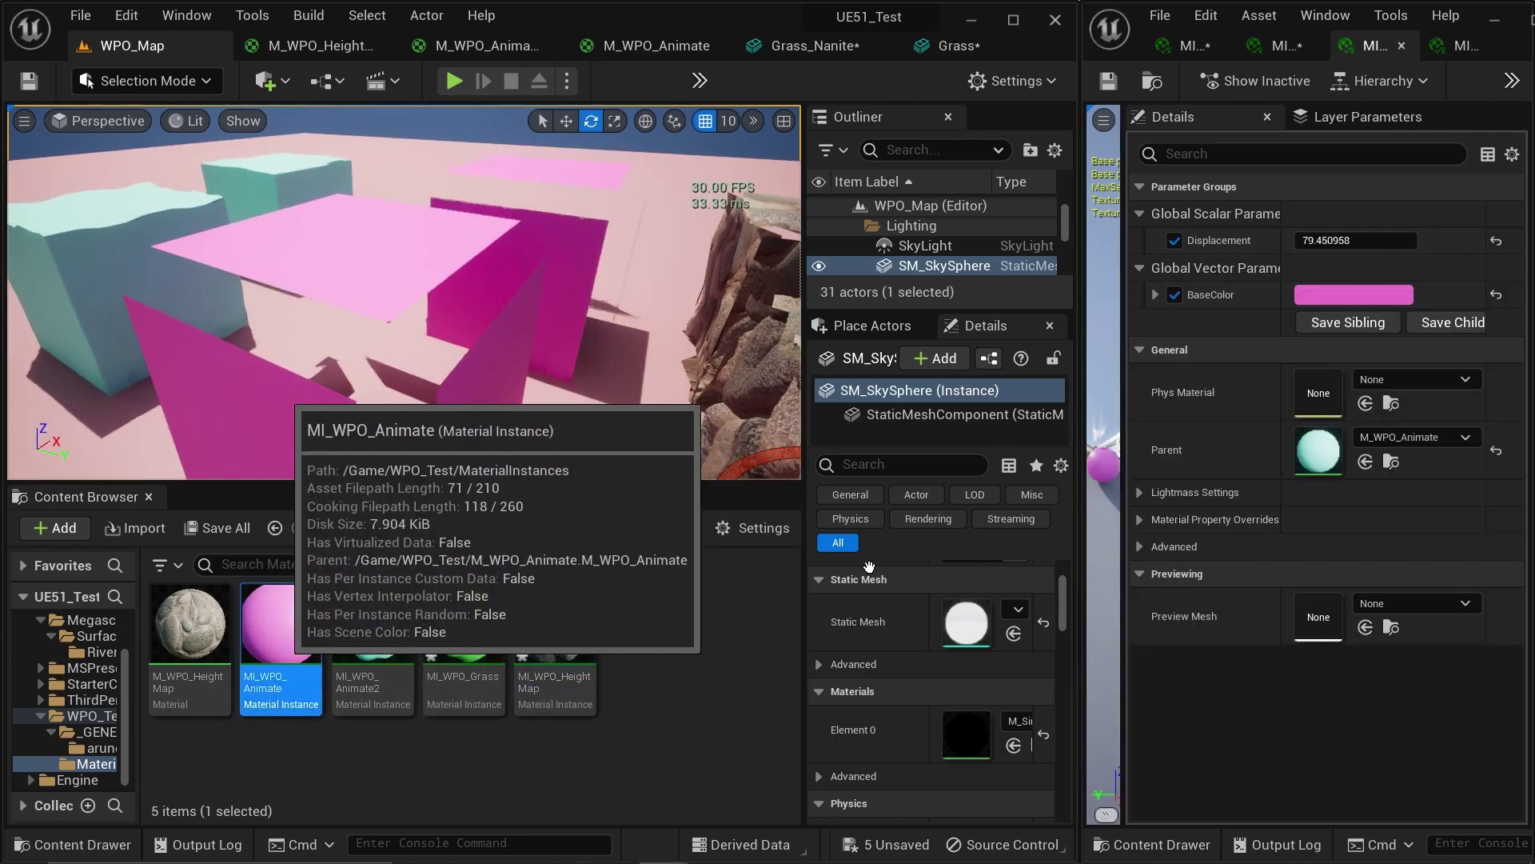
drag(1351, 240, 1303, 240)
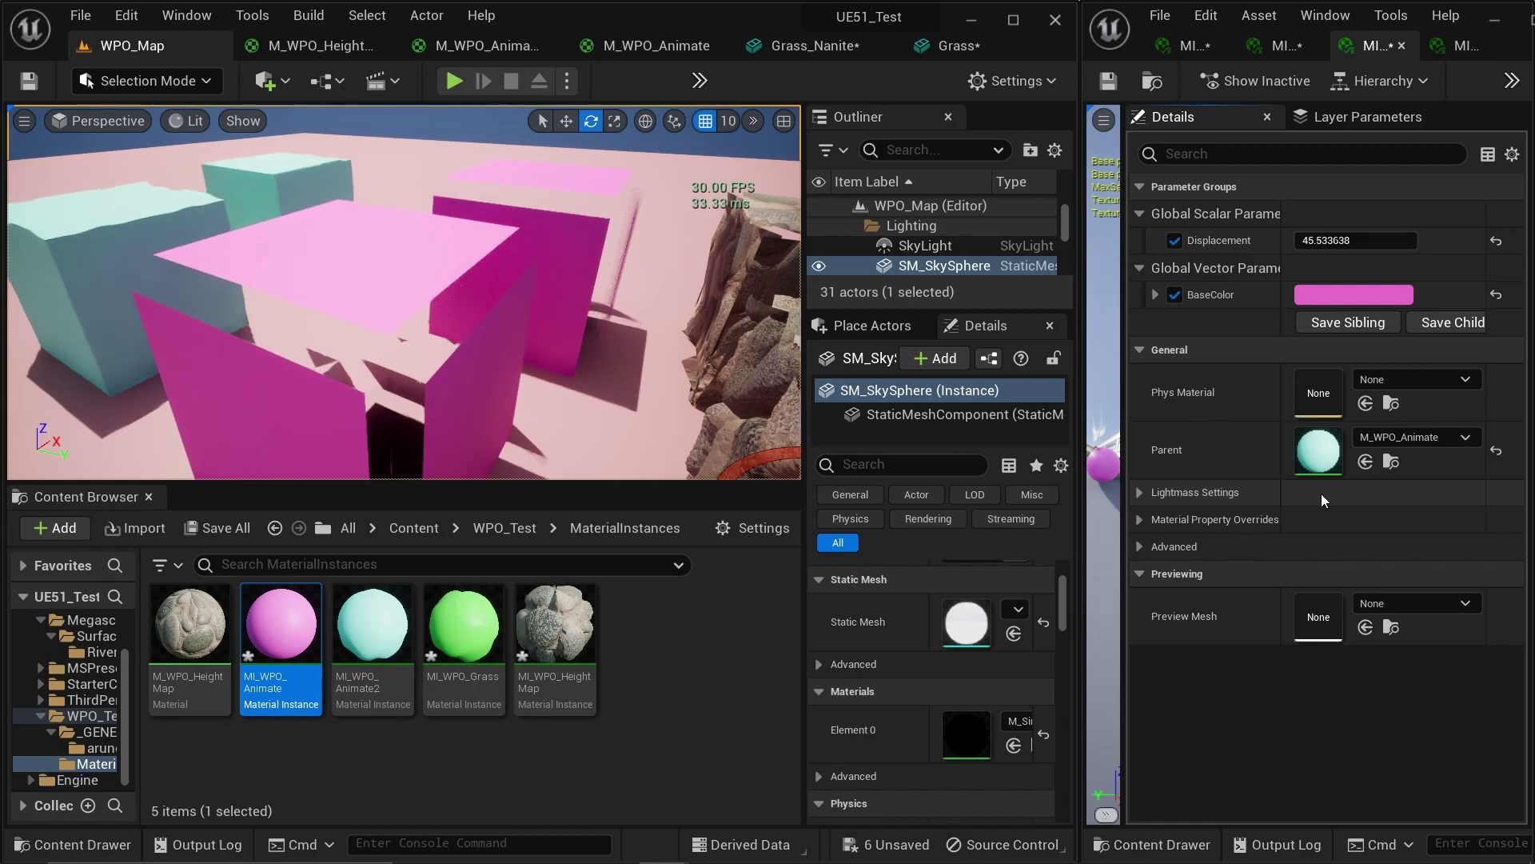
Open the parent material M_WPO_Animate and examine its node graph from the Time node through to World Position Offset.
double_click(1318, 450)
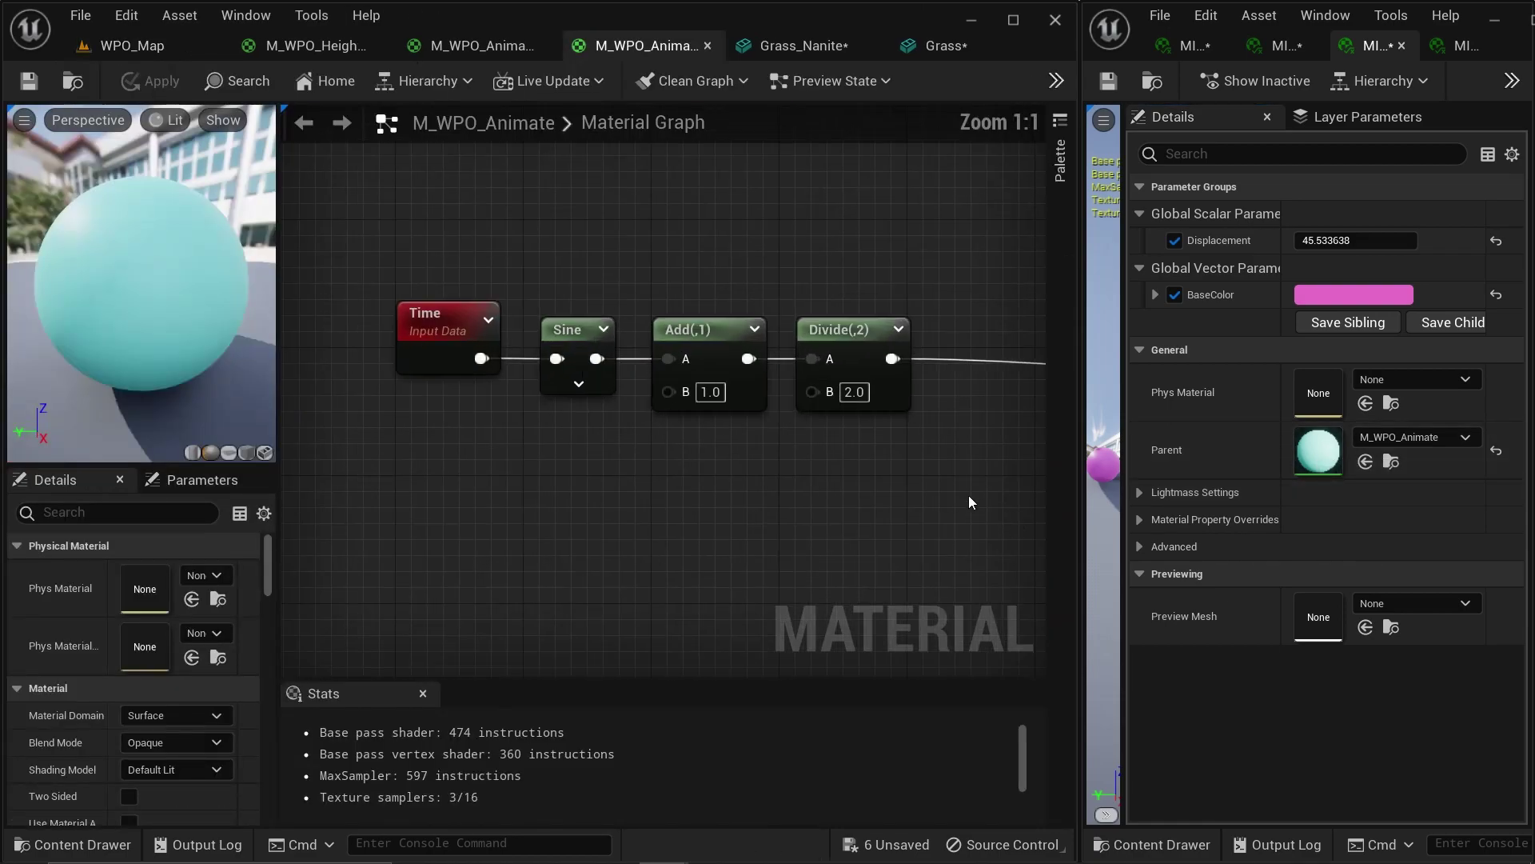
scroll(637, 462, down, 1)
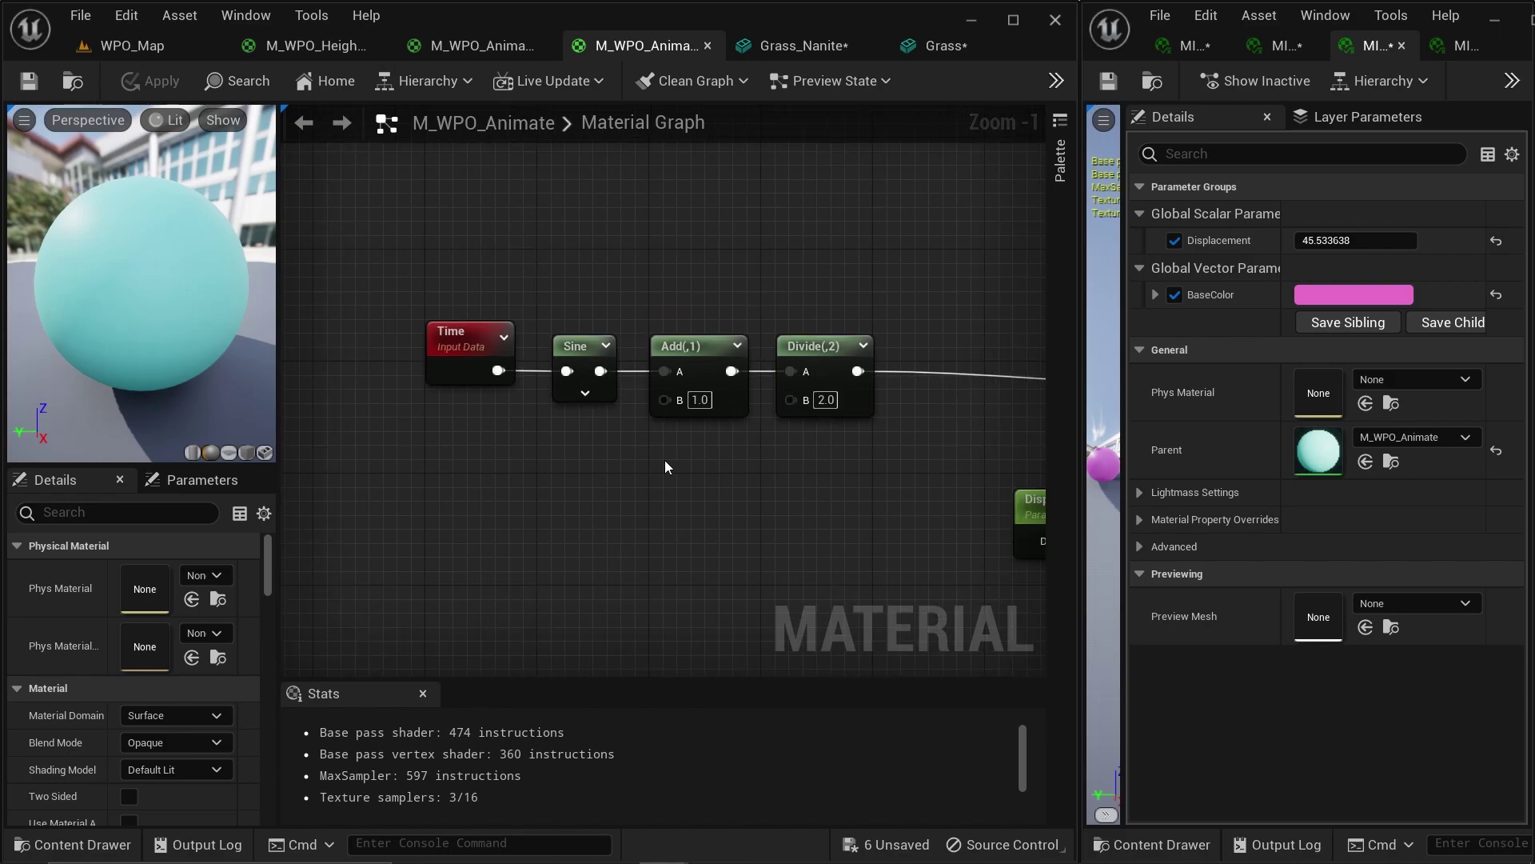
scroll(664, 466, down, 6)
scroll(923, 480, up, 5)
right_drag(663, 494, 828, 467)
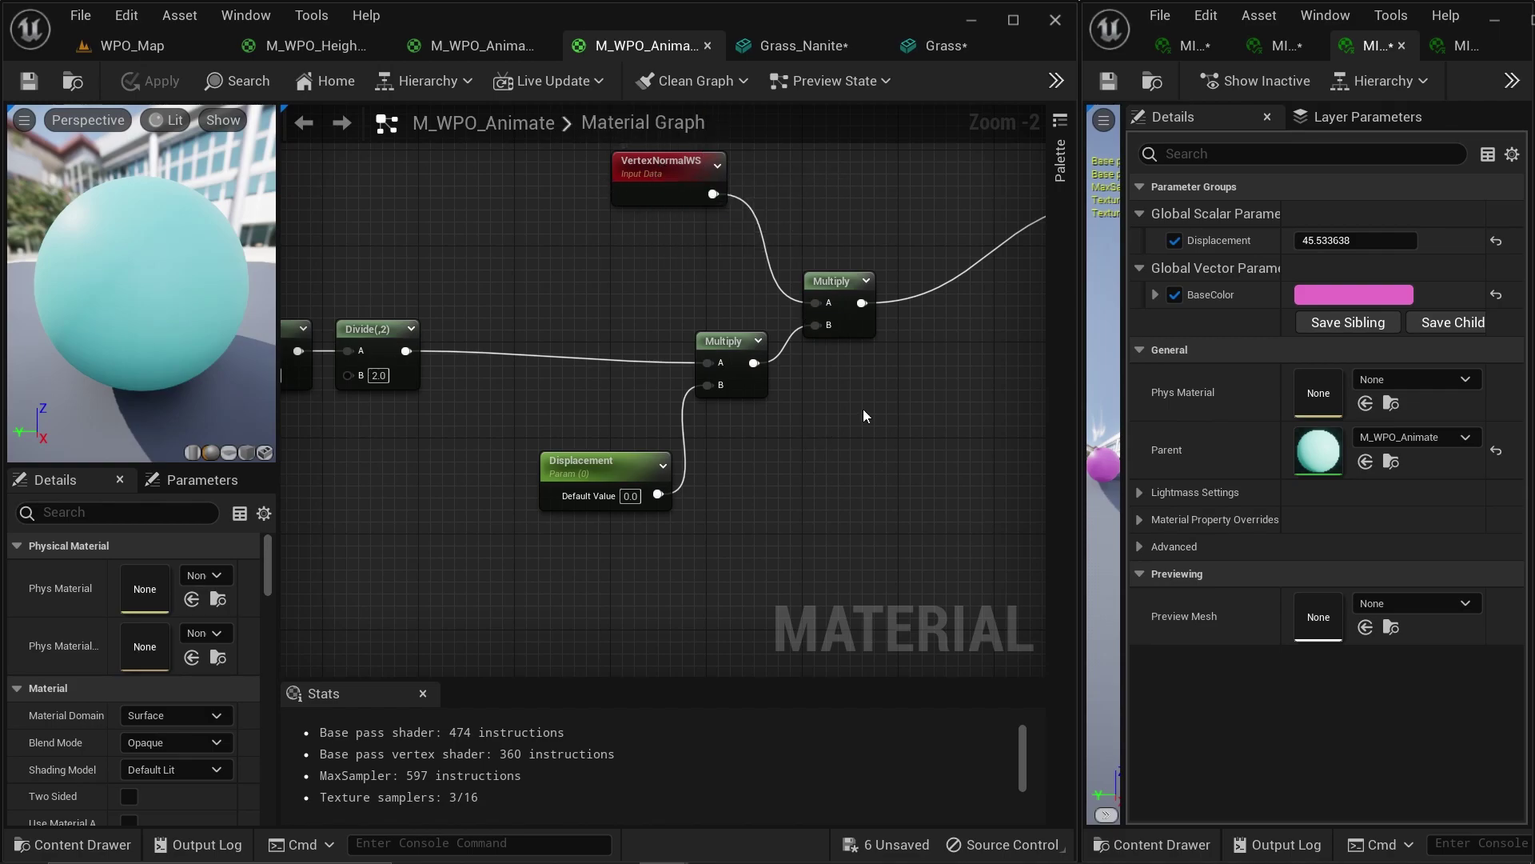
right_drag(915, 424, 595, 532)
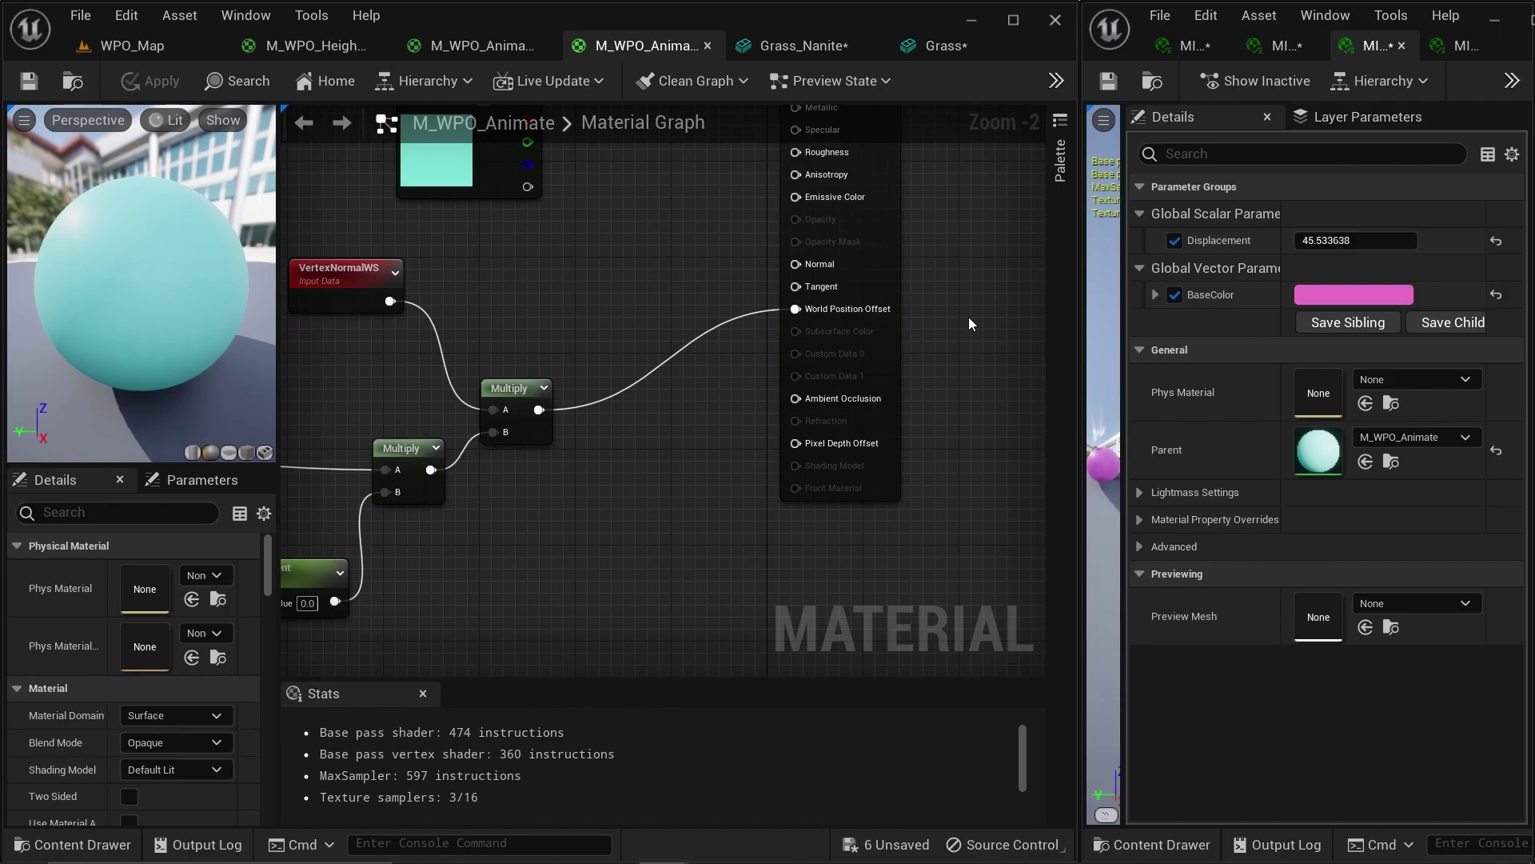
Return to the WPO_Map level and inspect the animated magenta and turquoise cubes up close.
click(89, 48)
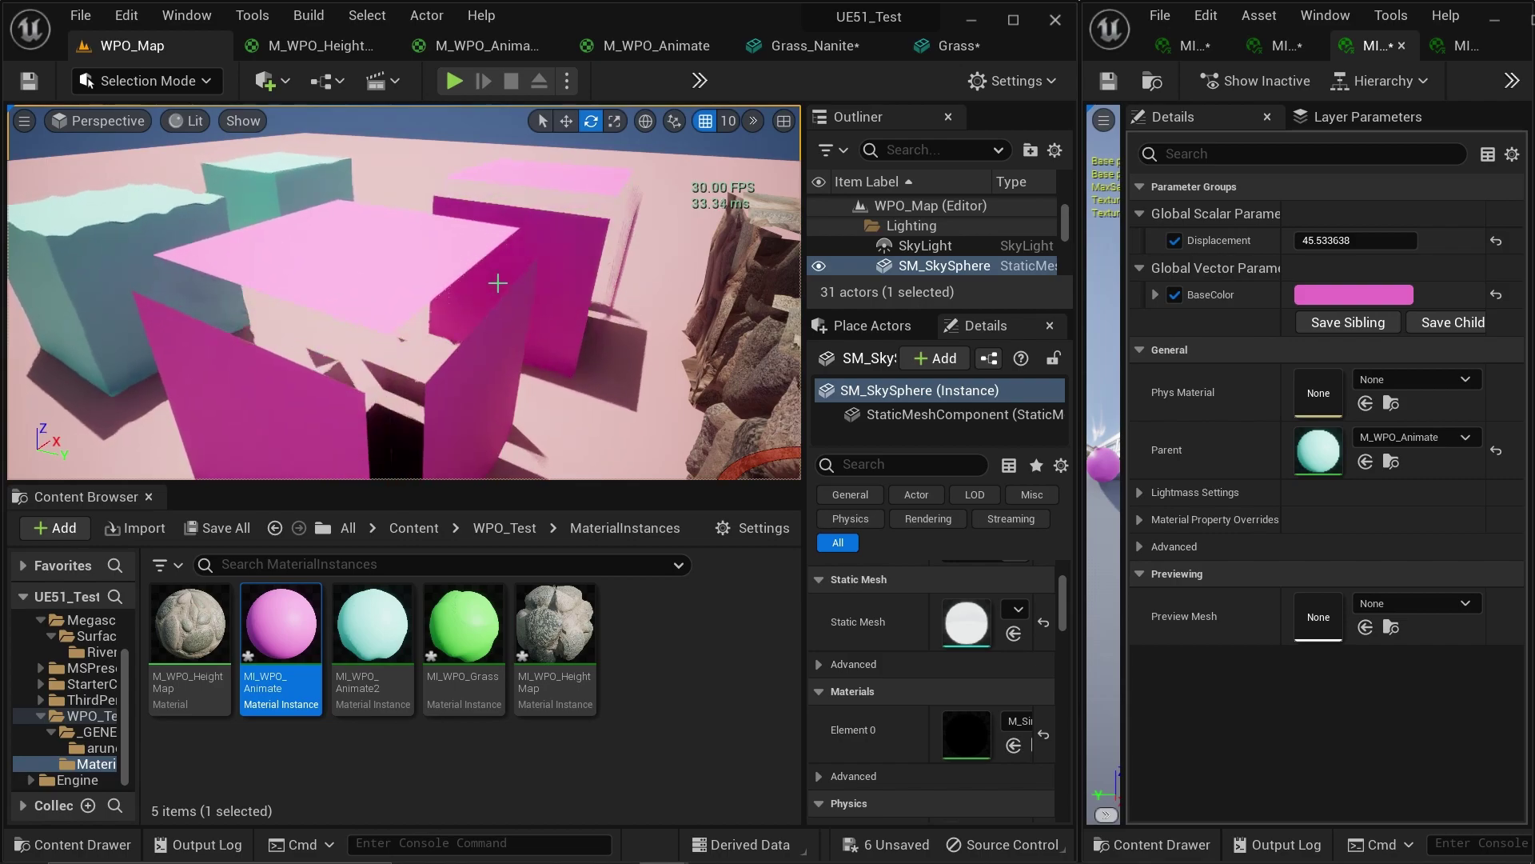
scroll(504, 268, down, 3)
mouse_move(507, 264)
right_down()
mouse_move(507, 200)
mouse_move(507, 287)
mouse_move(507, 244)
mouse_move(507, 263)
right_up()
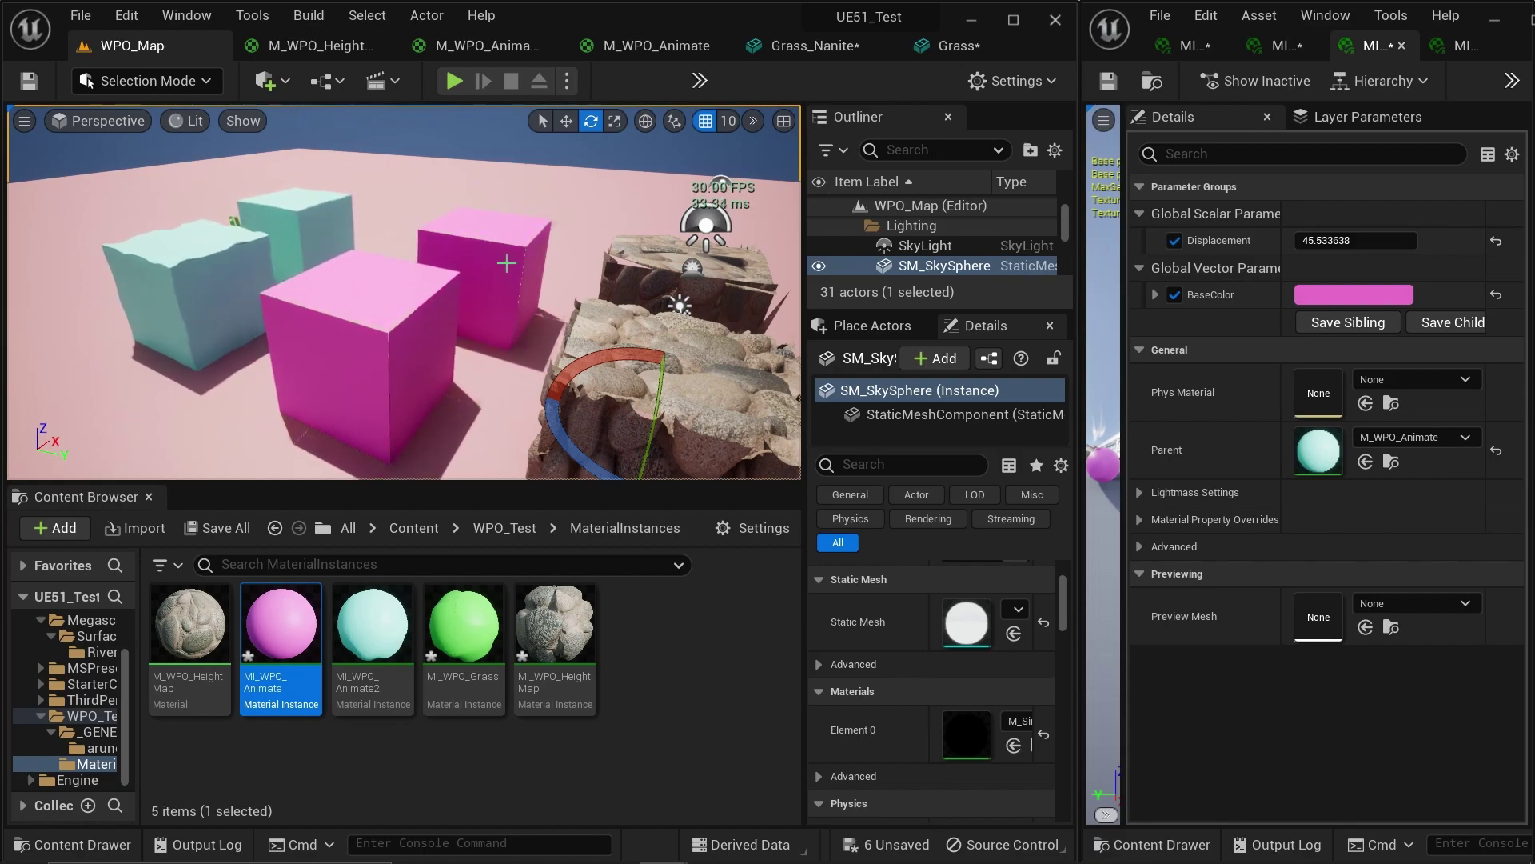
right_drag(507, 263, 355, 246)
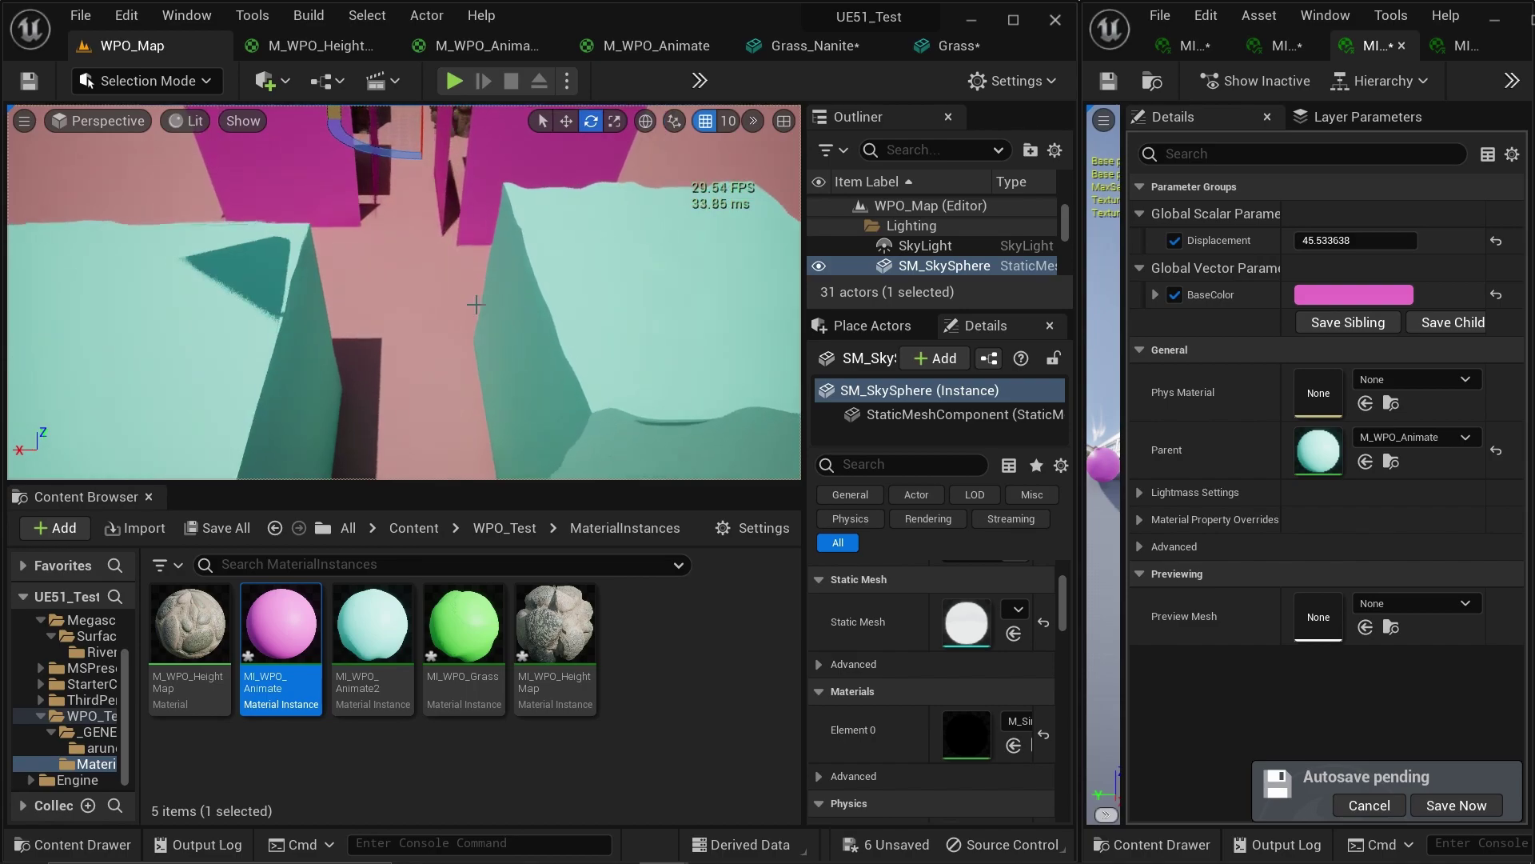
right_drag(354, 246, 355, 247)
Examine the turquoise and magenta cubes' geometry in Wireframe view mode, and return the viewport to Lit.
click(186, 121)
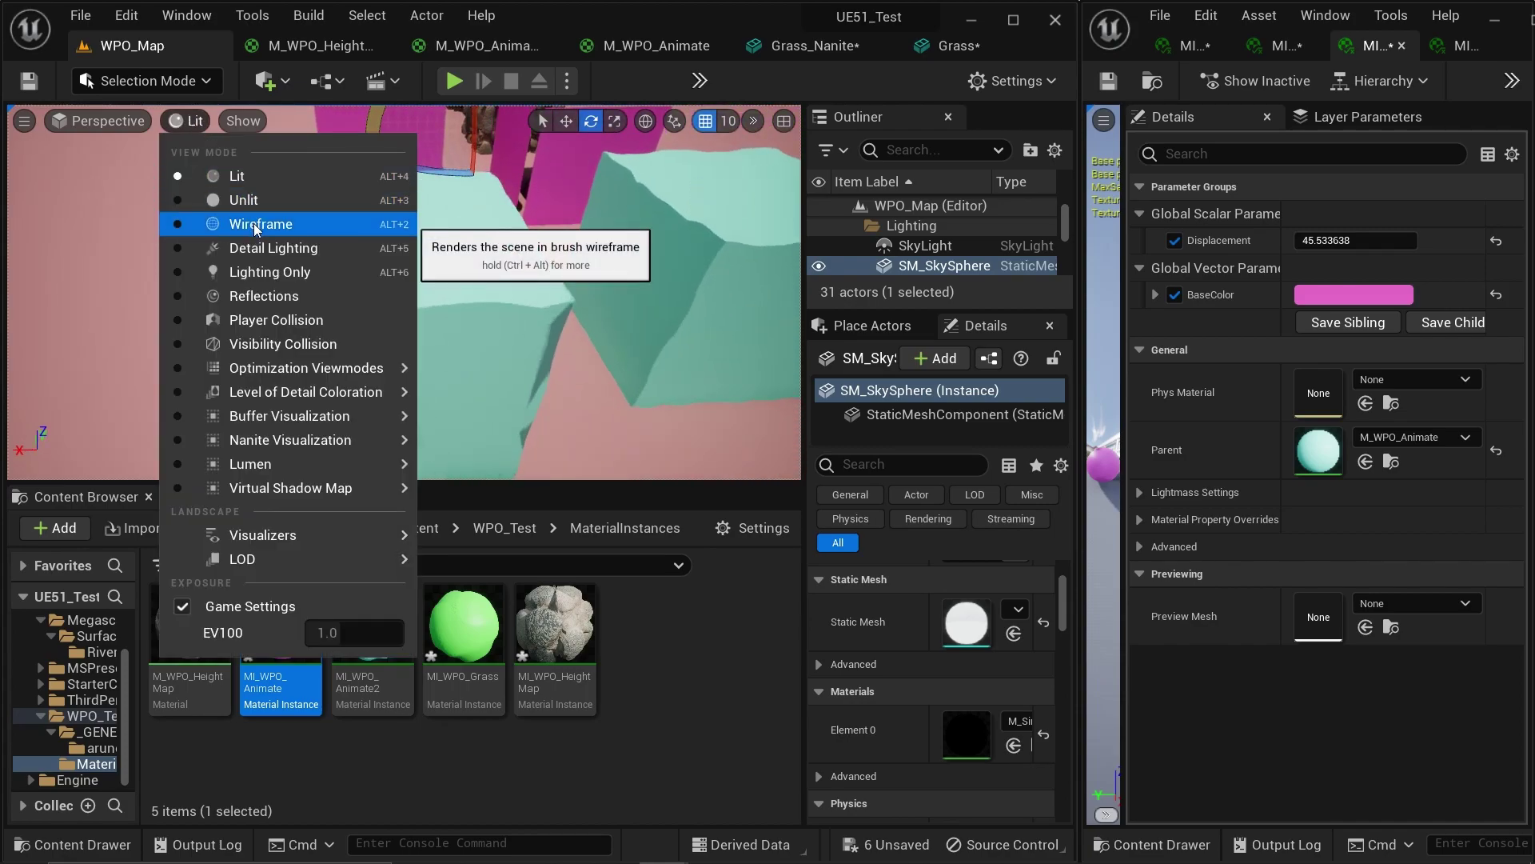
click(257, 227)
right_drag(440, 270, 441, 270)
right_drag(697, 265, 697, 265)
right_drag(312, 222, 312, 222)
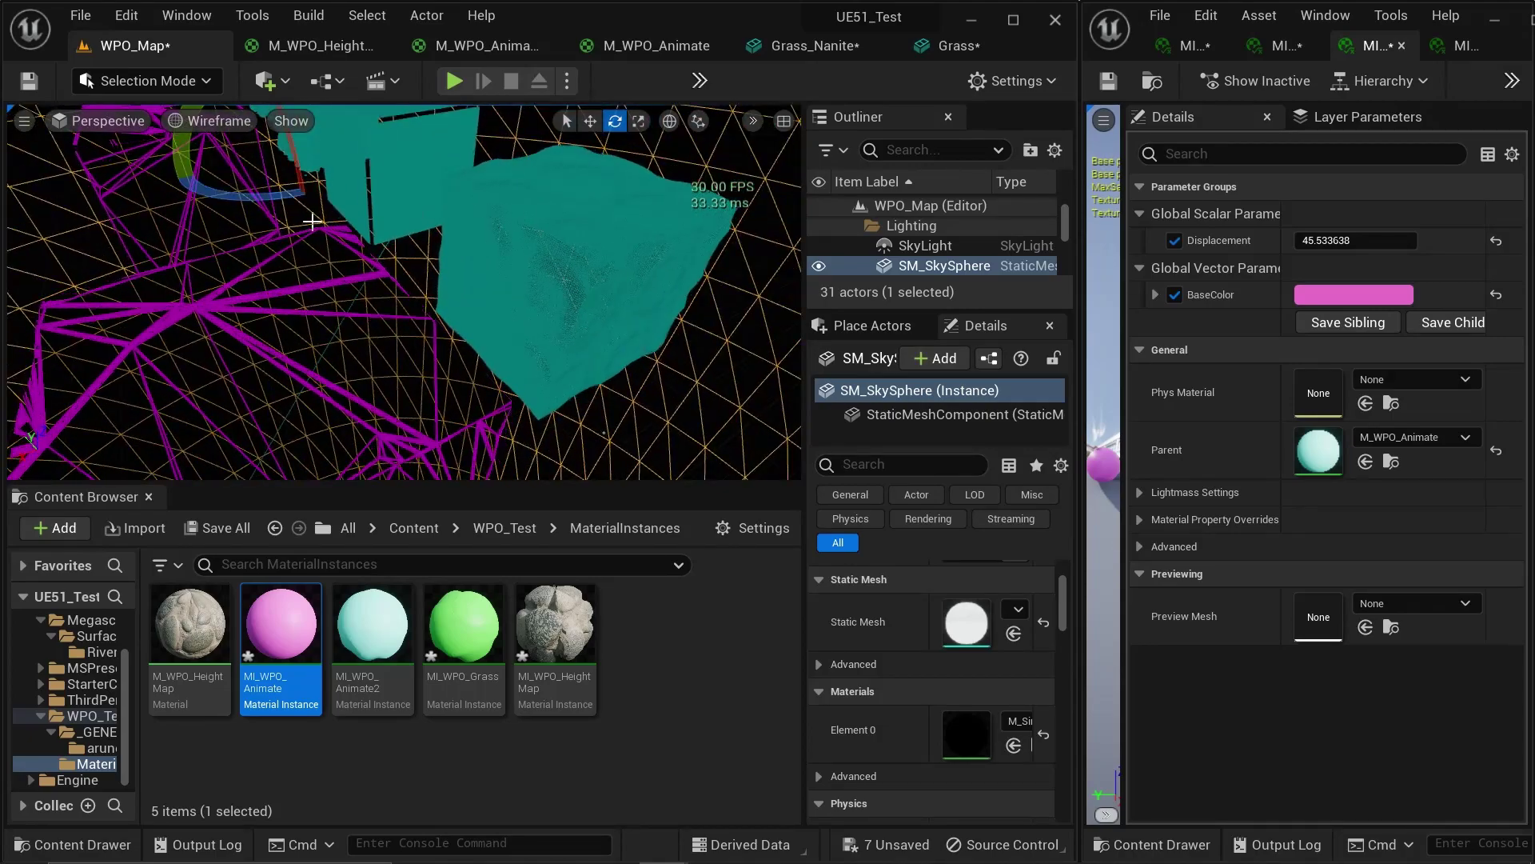
click(233, 126)
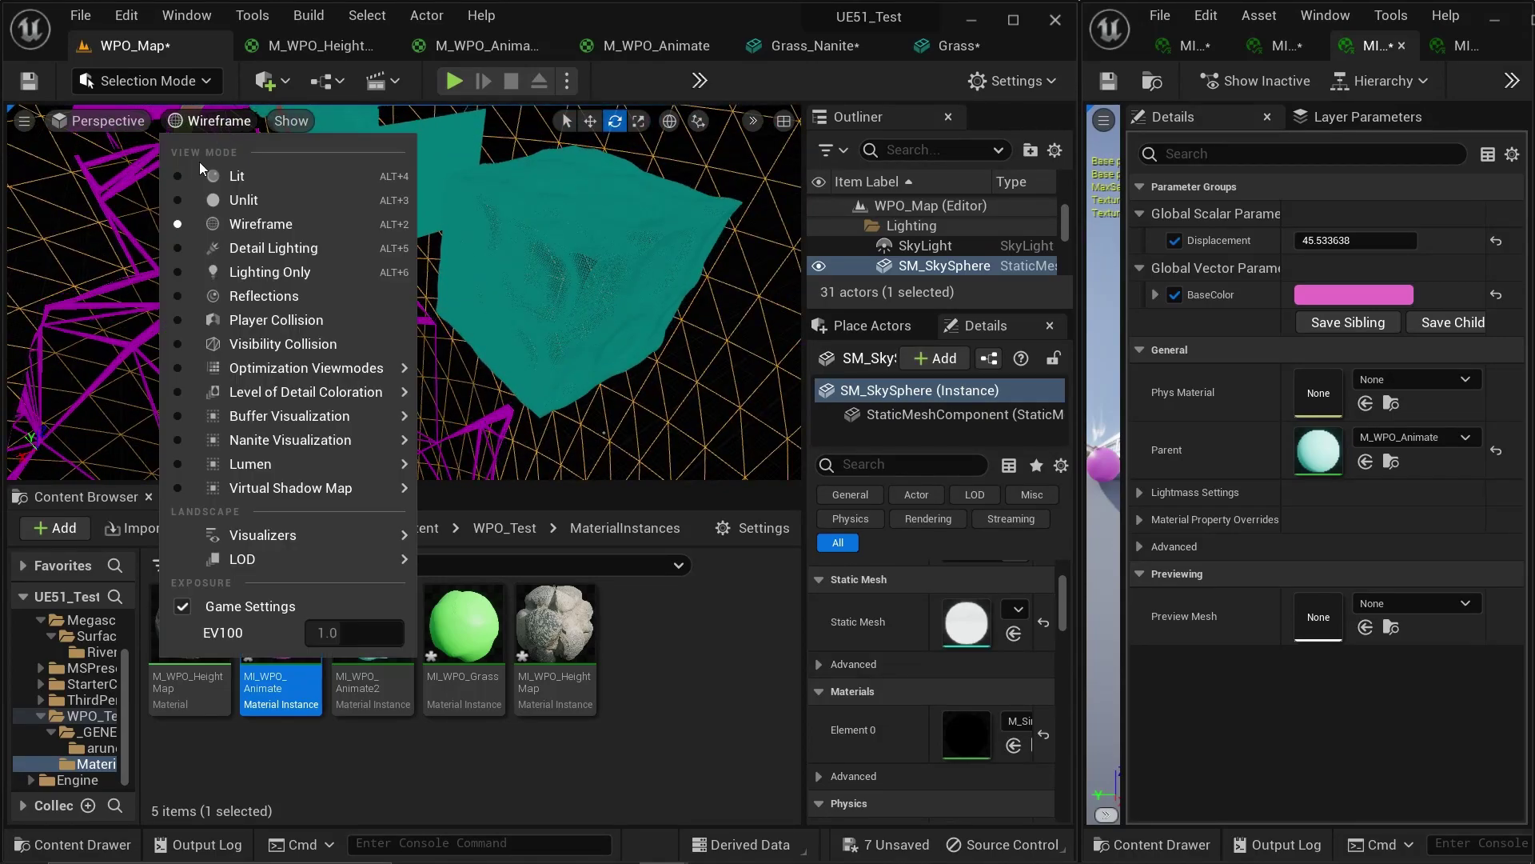
click(214, 152)
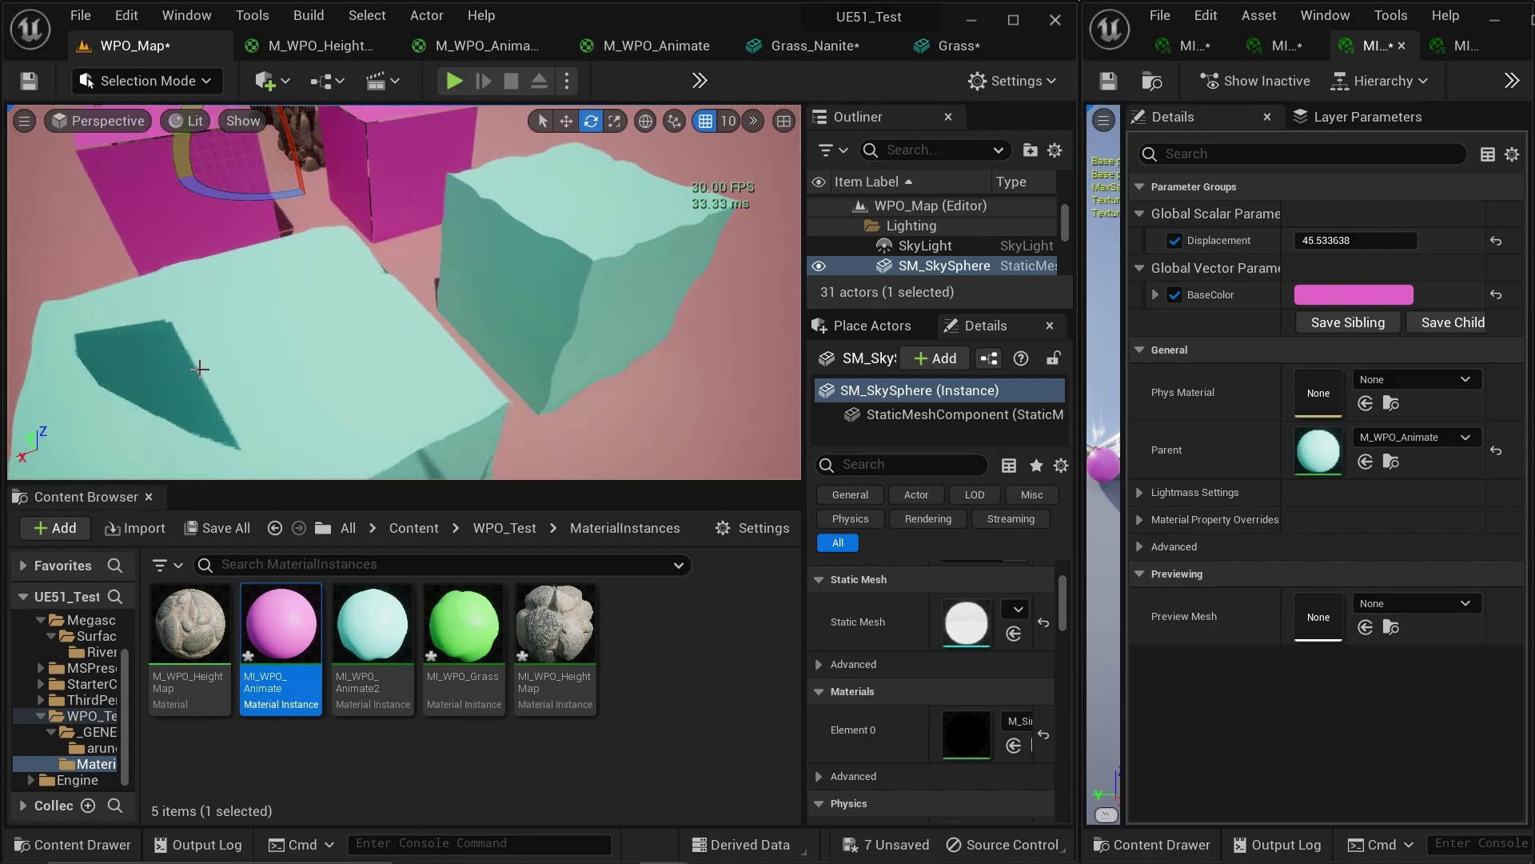
Examine the green grass clumps in front of the turquoise cubes, comparing the Nanite and Non-Nanite sides.
scroll(185, 281, down, 3)
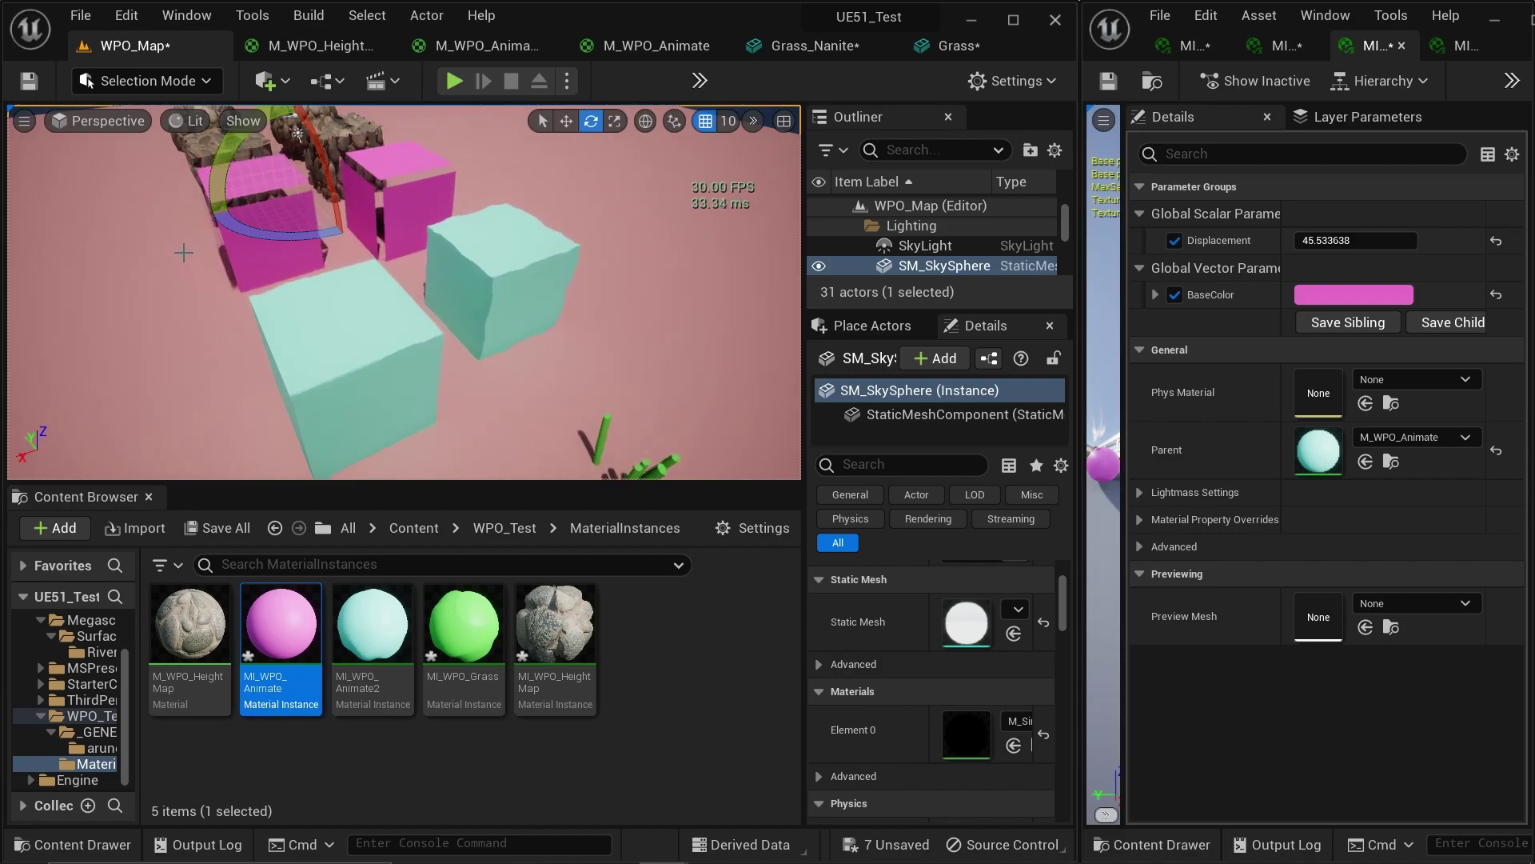
mouse_move(183, 253)
right_down()
mouse_move(399, 316)
mouse_move(184, 224)
right_up()
drag(166, 181, 151, 148)
mouse_move(161, 261)
right_down()
mouse_move(172, 335)
mouse_move(168, 280)
right_up()
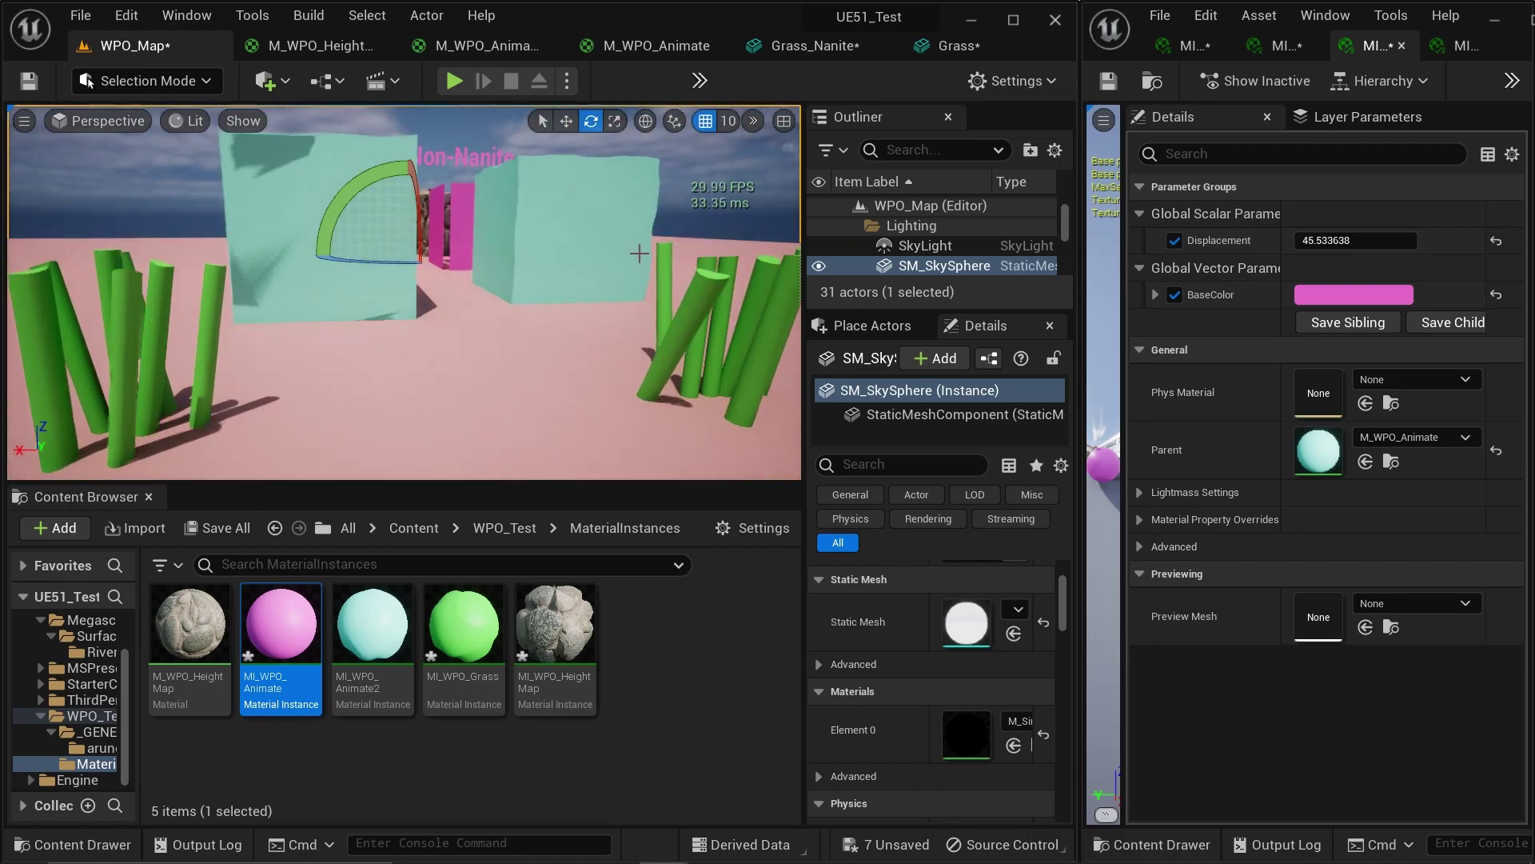
right_drag(414, 280, 376, 277)
right_drag(150, 276, 95, 270)
key(d)
key(s)
key(w)
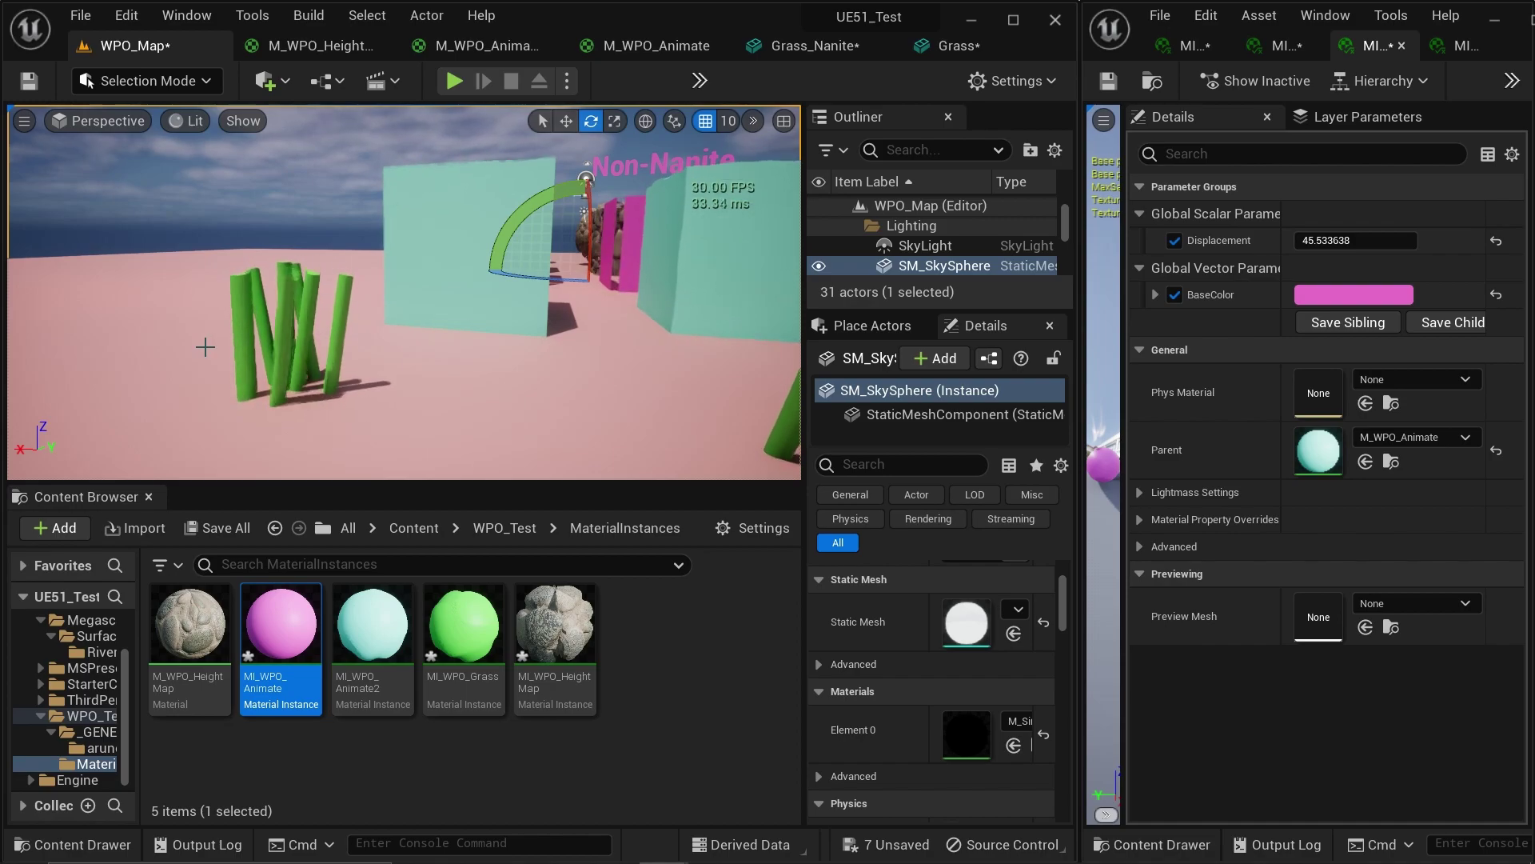
scroll(205, 346, down, 3)
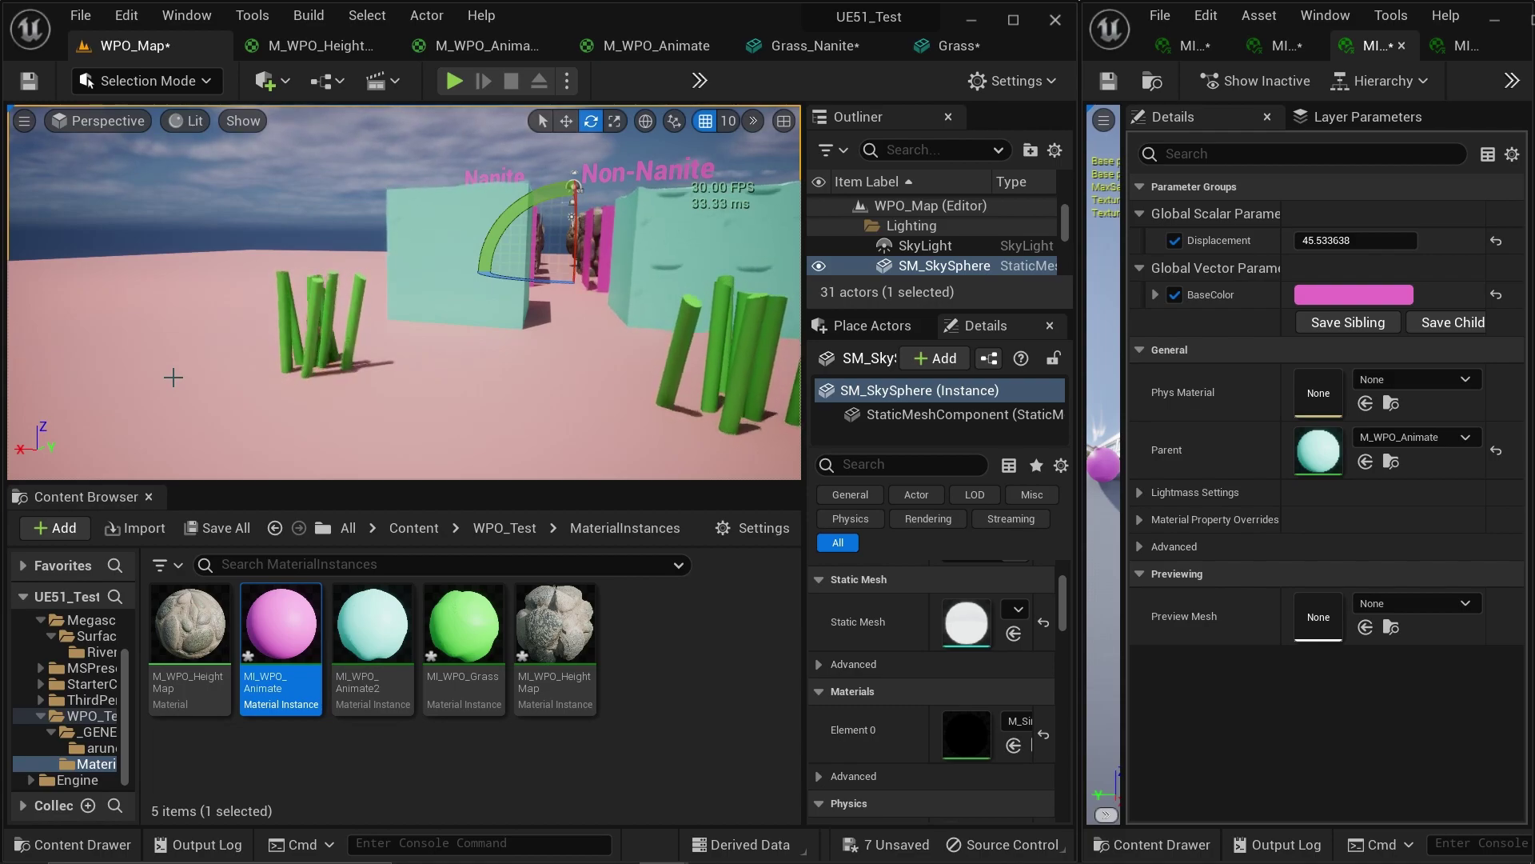
key(w)
right_drag(172, 378, 300, 386)
key(a)
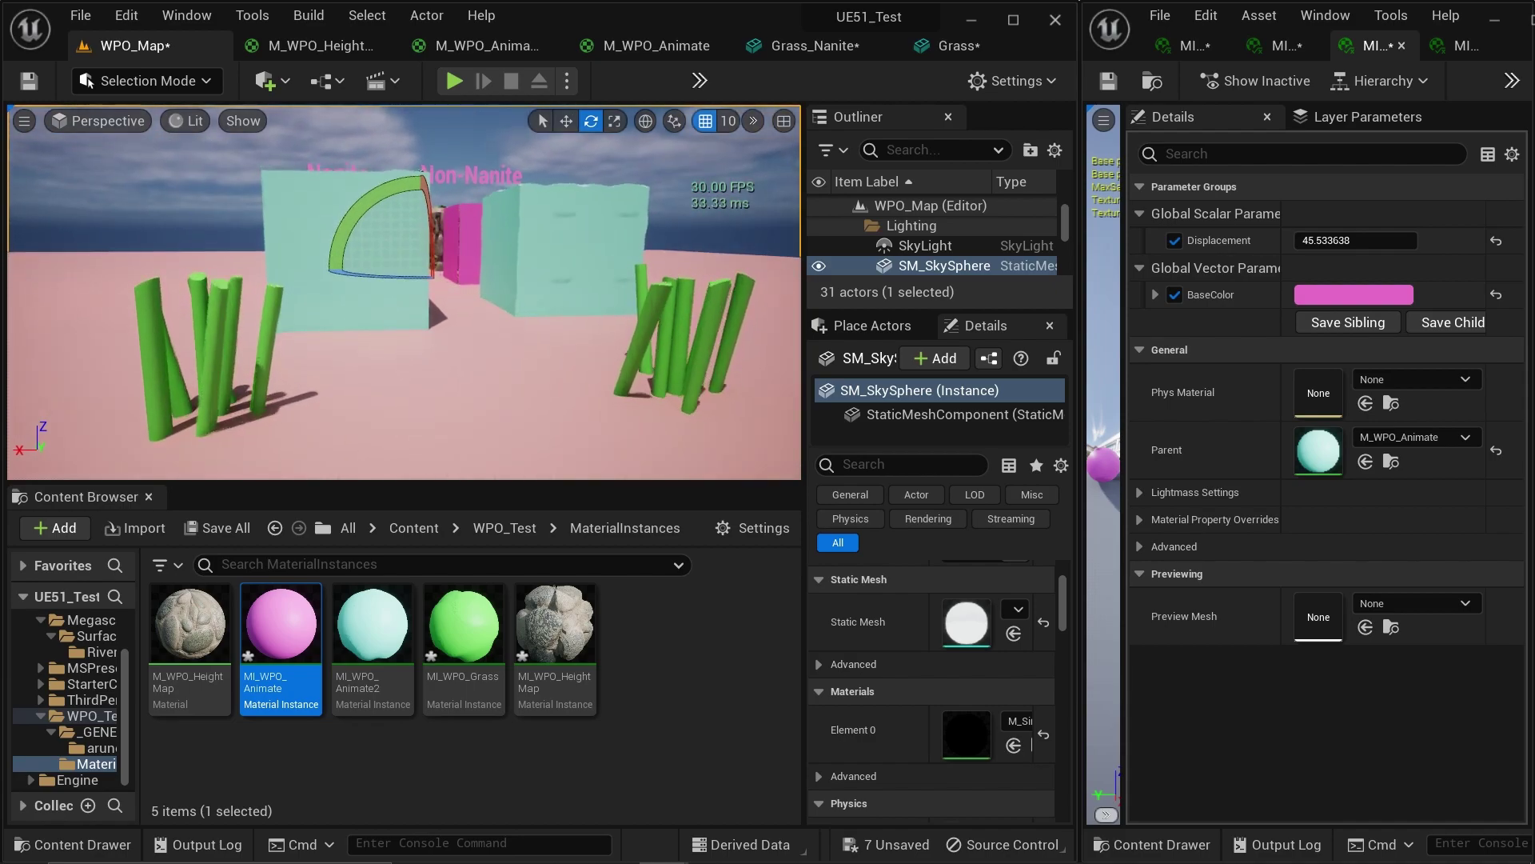
key(s)
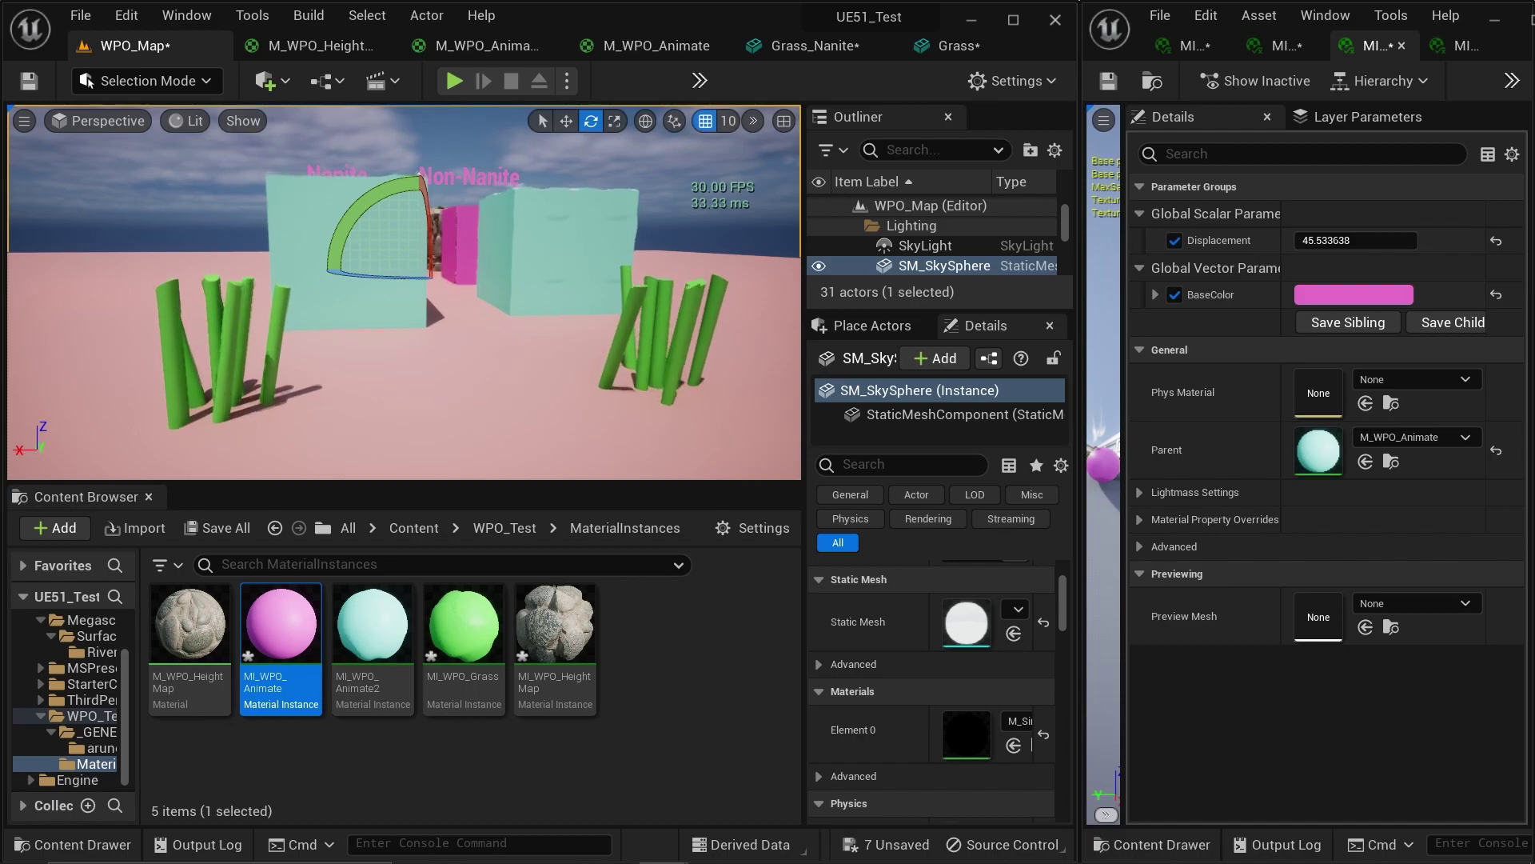
right_drag(213, 374, 155, 369)
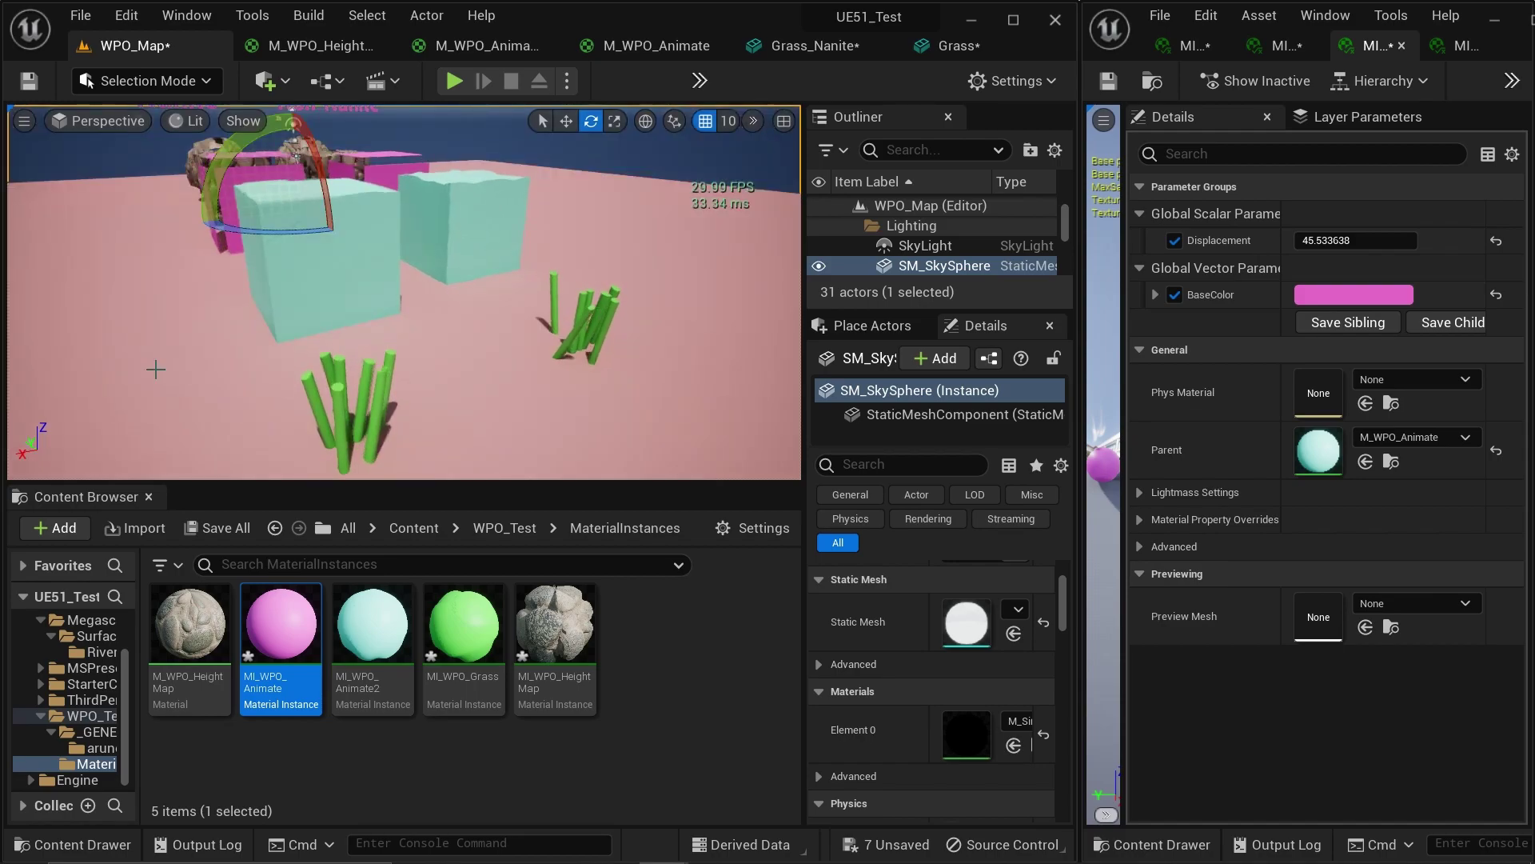